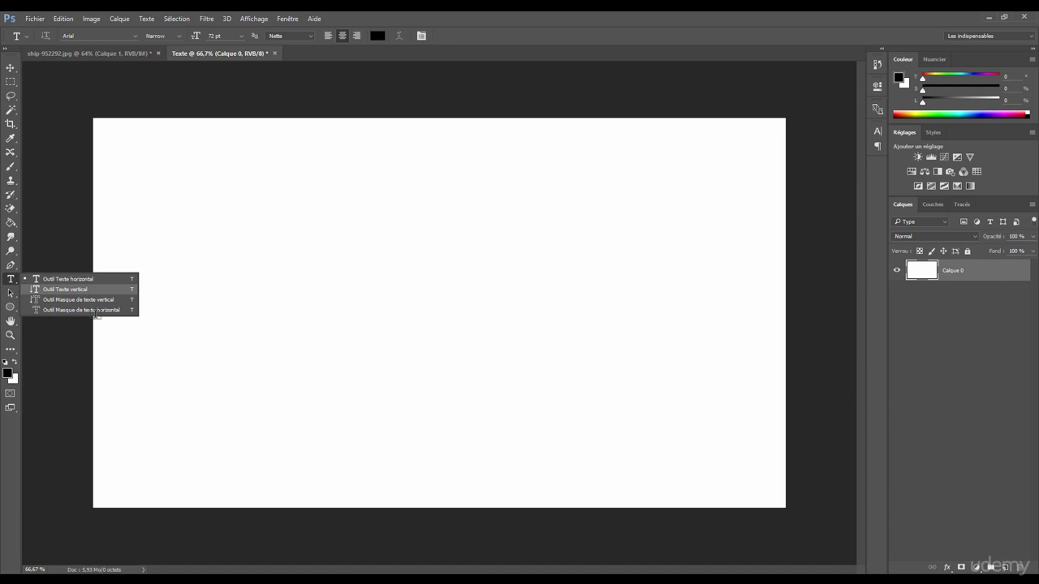
Add the horizontal text "Photoshop" in the upper-left area of the blank canvas.
click(144, 317)
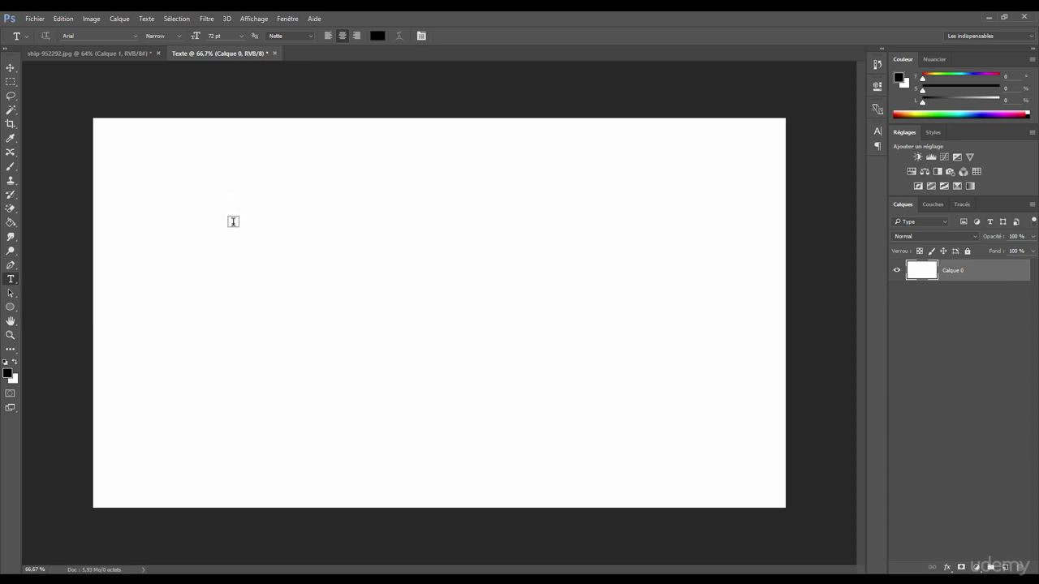
click(231, 225)
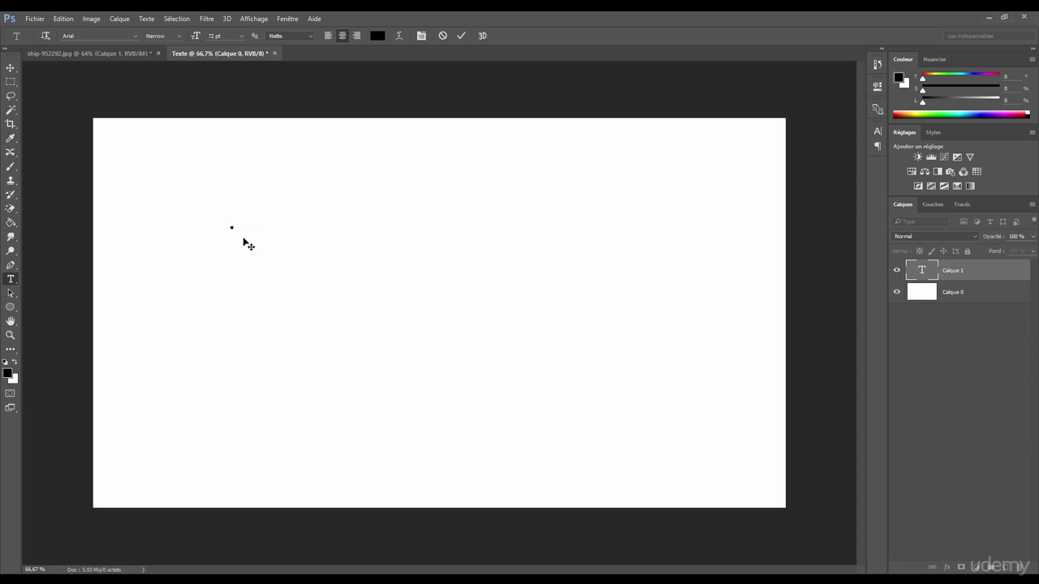
text(Photoshop)
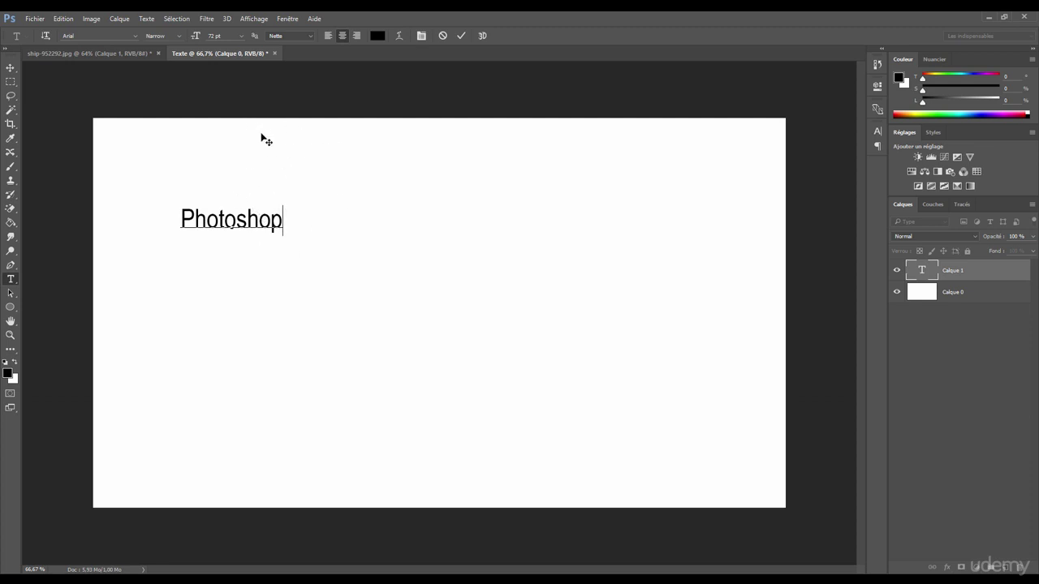
Try to set the text colour to bright red without selecting any characters of "Photoshop".
click(378, 35)
click(541, 153)
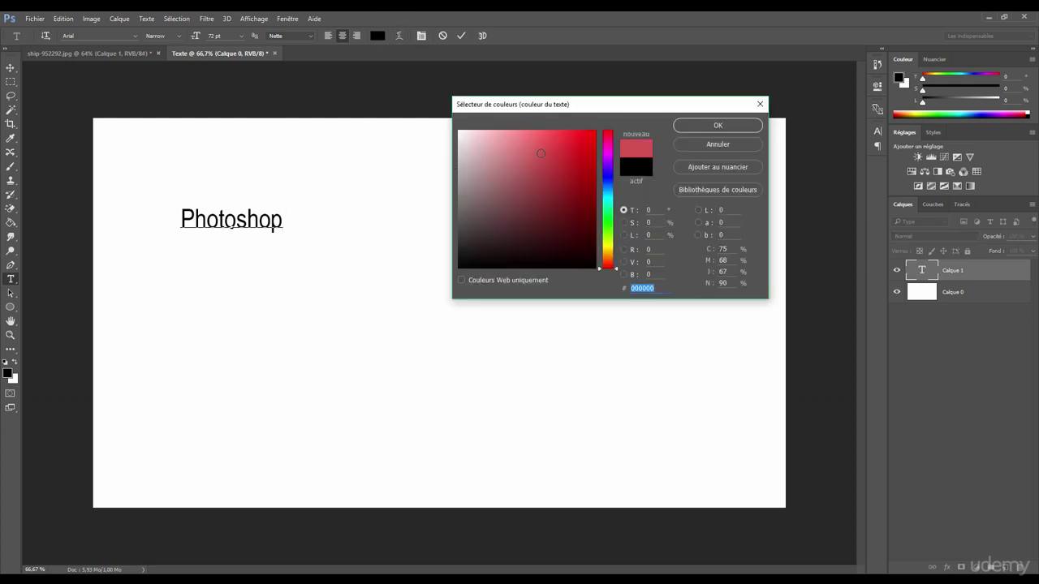
drag(540, 154, 590, 131)
click(698, 125)
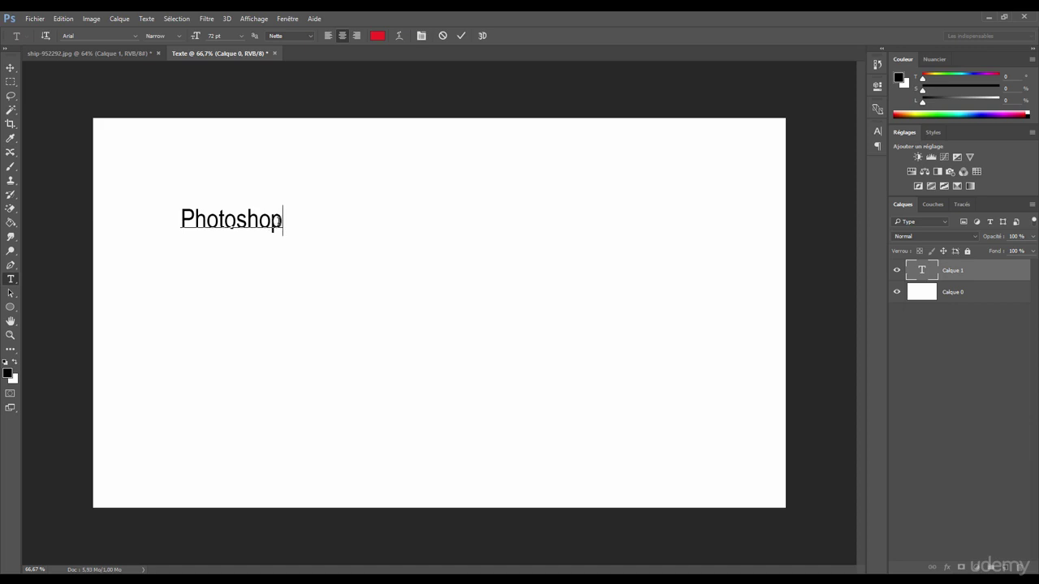
Select the whole word "Photoshop" and recolour it light green.
mouse_move(283, 219)
mouse_down()
mouse_move(217, 219)
mouse_move(294, 225)
mouse_move(179, 221)
mouse_move(248, 219)
mouse_move(234, 219)
mouse_move(277, 233)
mouse_up()
double_click(247, 224)
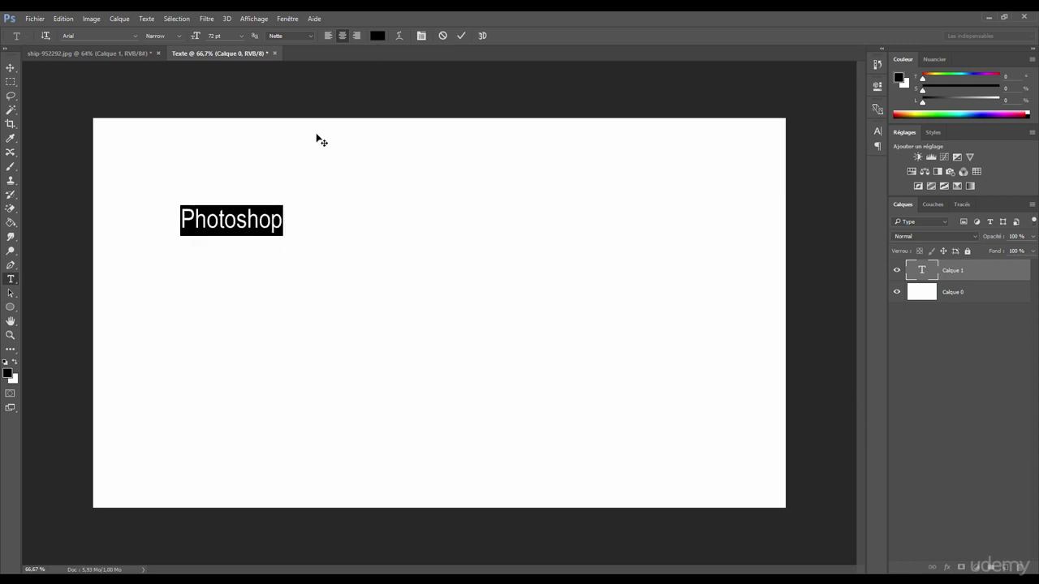
click(377, 36)
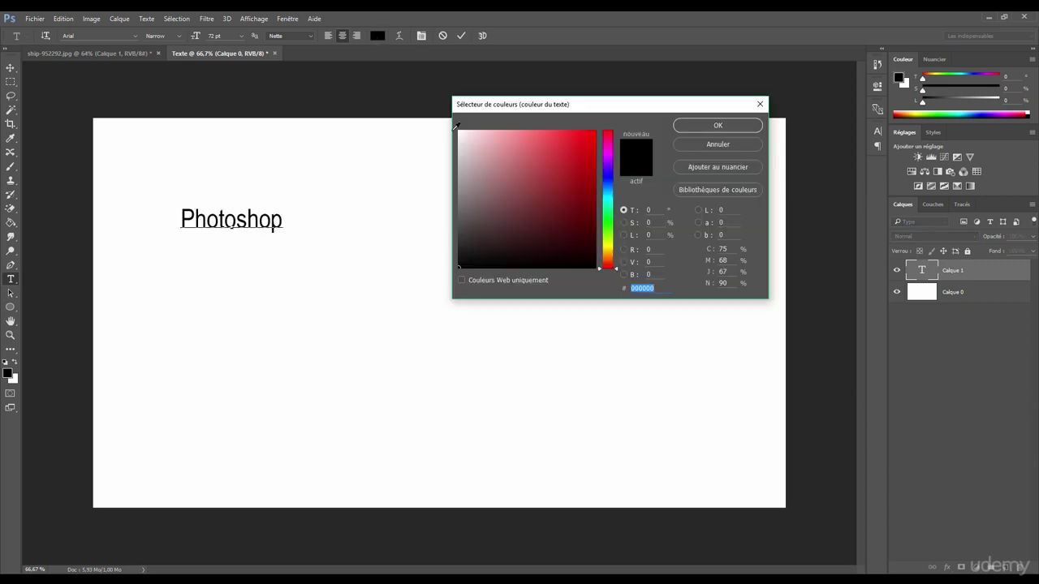
click(556, 155)
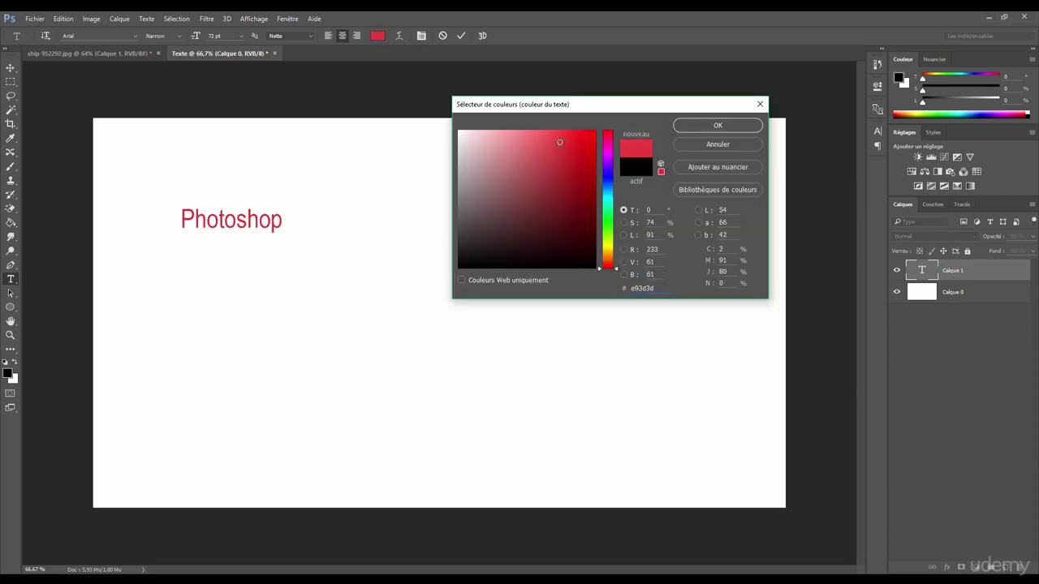
drag(607, 252, 607, 230)
mouse_move(576, 145)
mouse_down()
mouse_move(563, 162)
mouse_move(514, 146)
mouse_move(525, 191)
mouse_move(554, 190)
mouse_move(526, 157)
mouse_up()
click(696, 126)
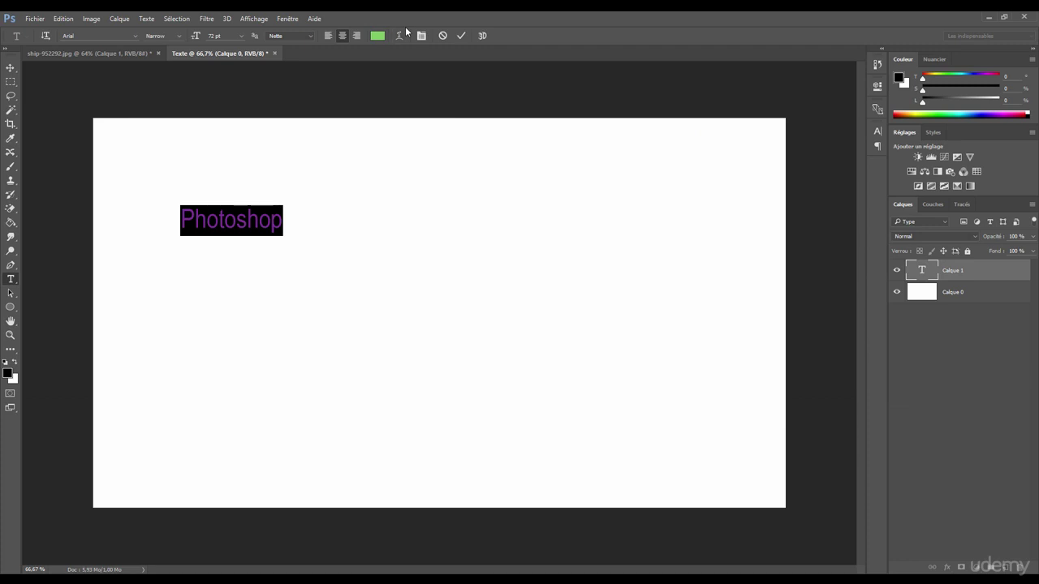
Try the selected word "Photoshop" at 30 pt and restore its size to 72 pt.
click(241, 36)
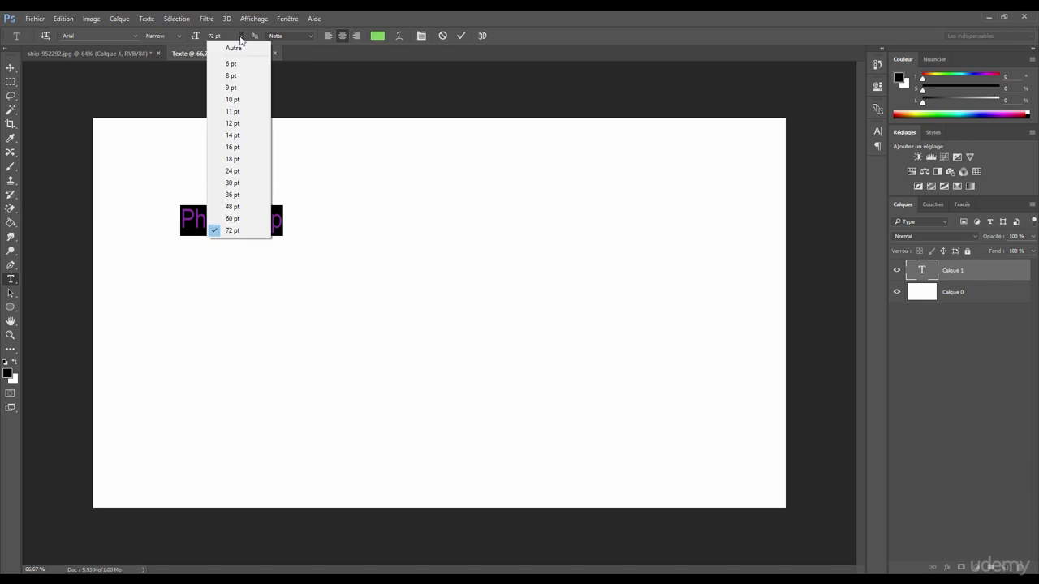
click(235, 184)
click(241, 36)
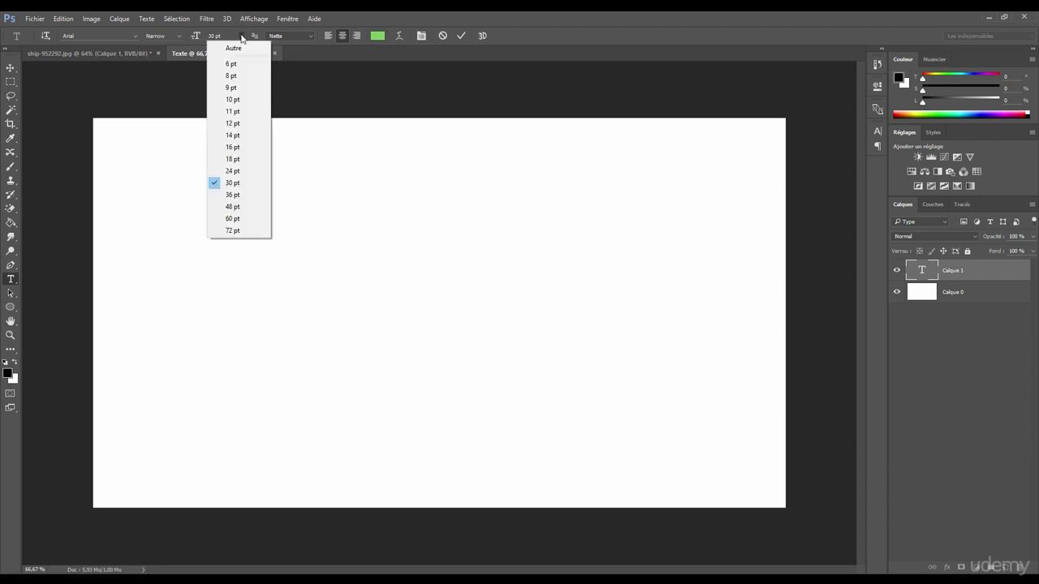
click(232, 231)
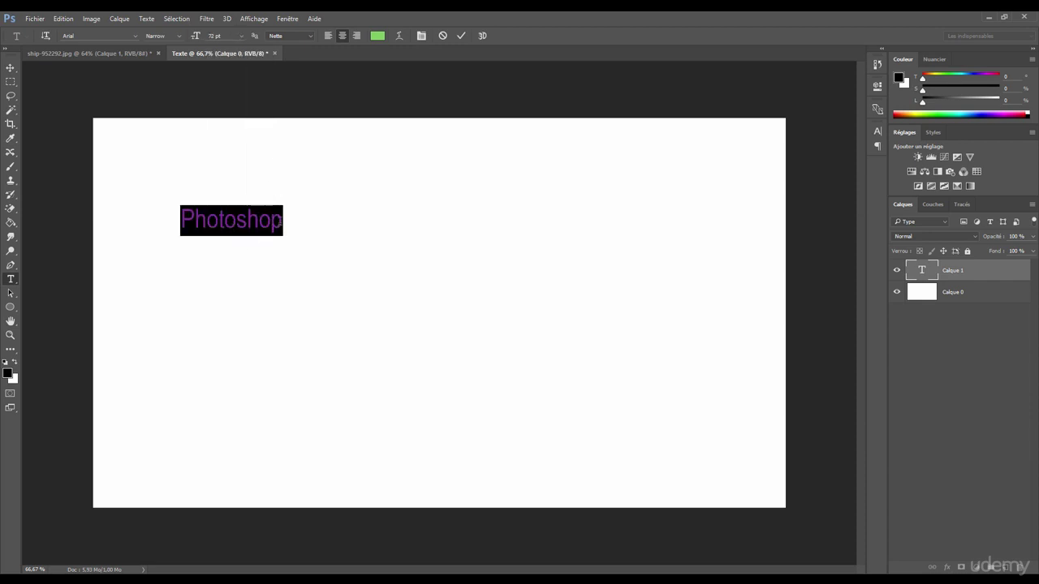
Try a 30 pt size for the continuation "est un t" after "Photoshop", and delete the added characters.
click(243, 37)
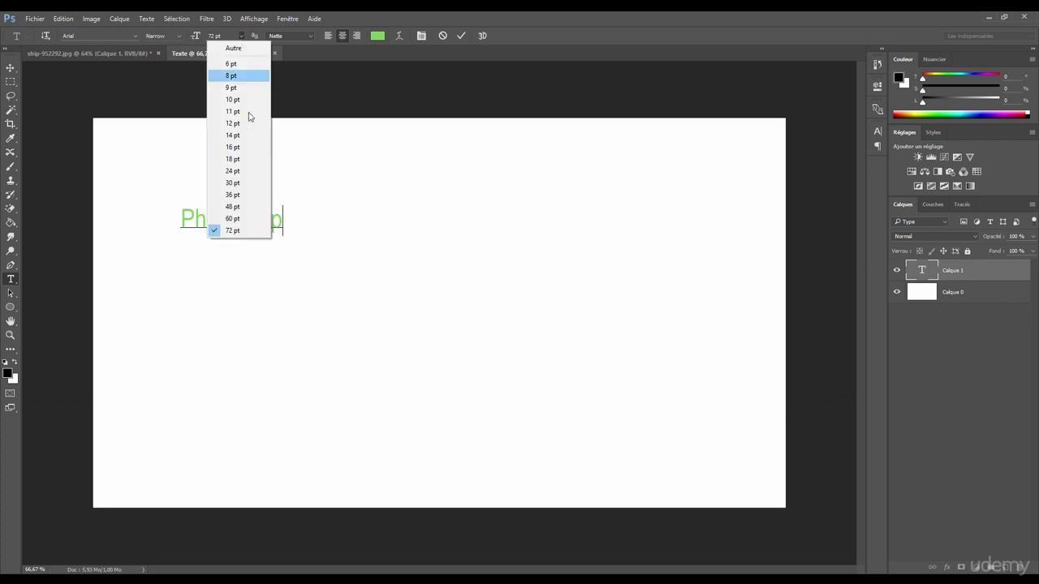
click(234, 182)
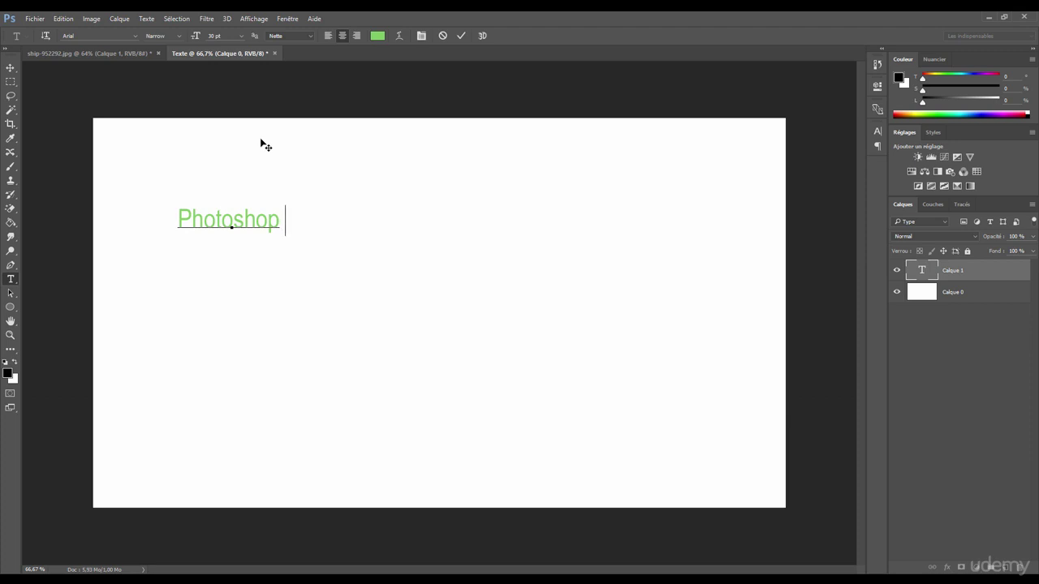
text(es)
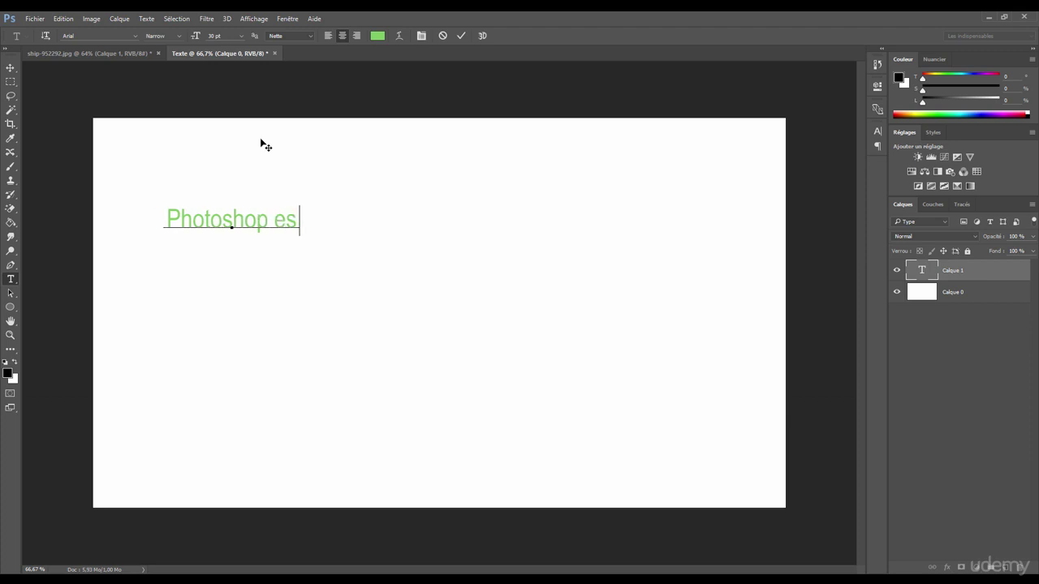
text(t un t)
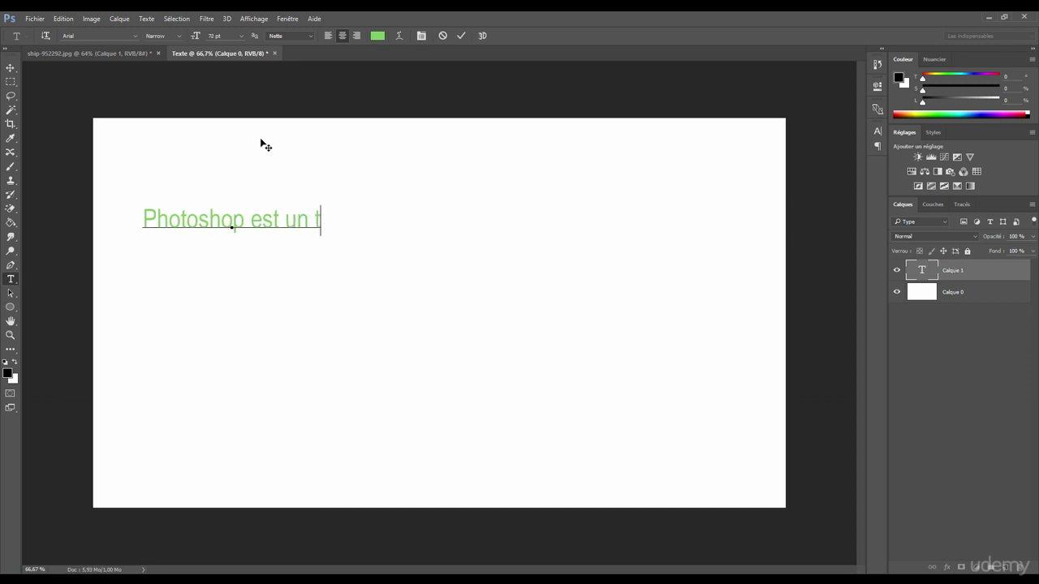
drag(250, 218, 320, 220)
key(BackSpace)
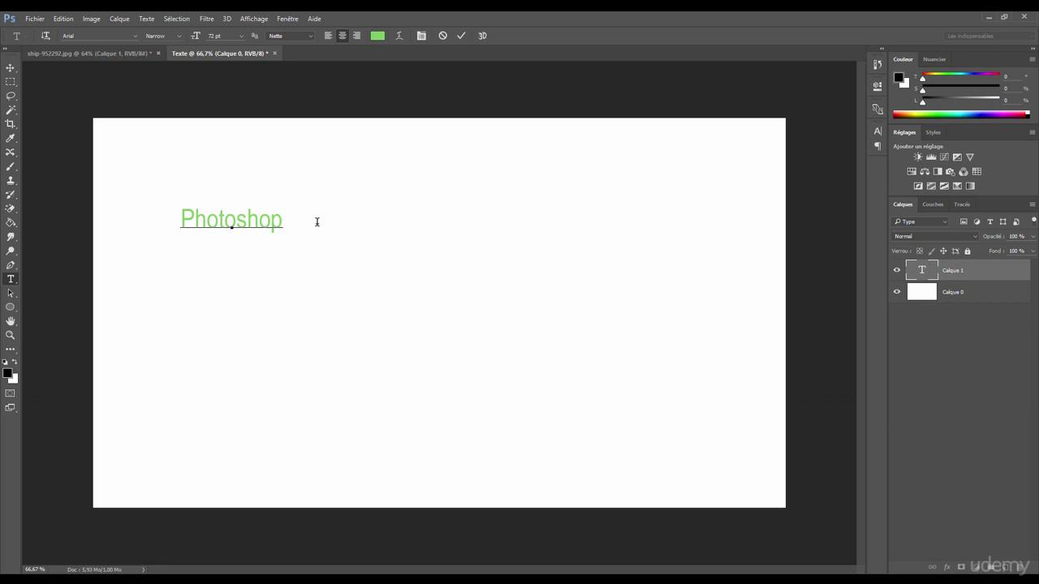
Set the size at the insertion point to 30 pt and continue the line with text beginning "est un".
click(241, 36)
click(240, 182)
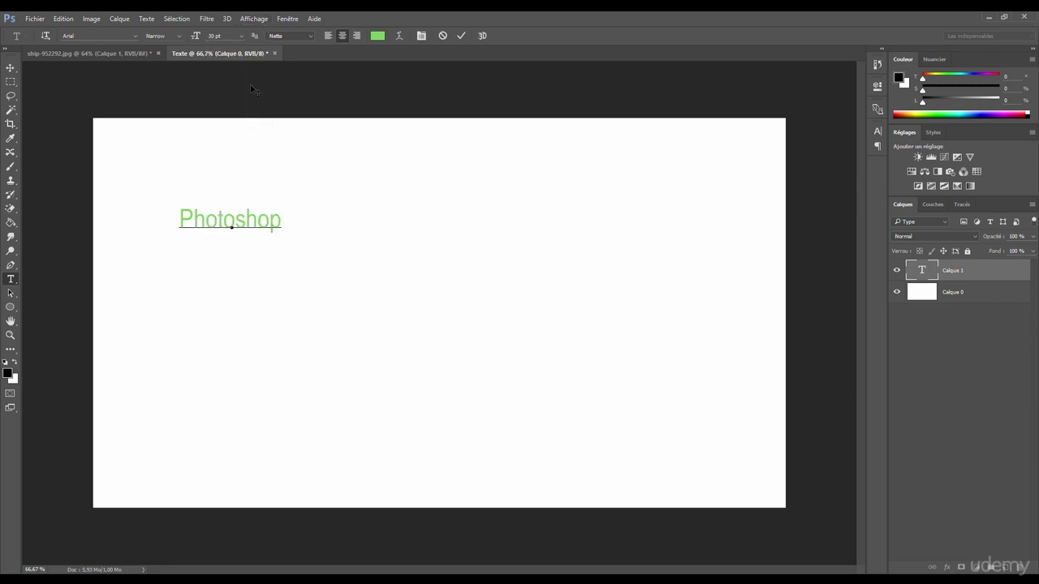
text(est un meille)
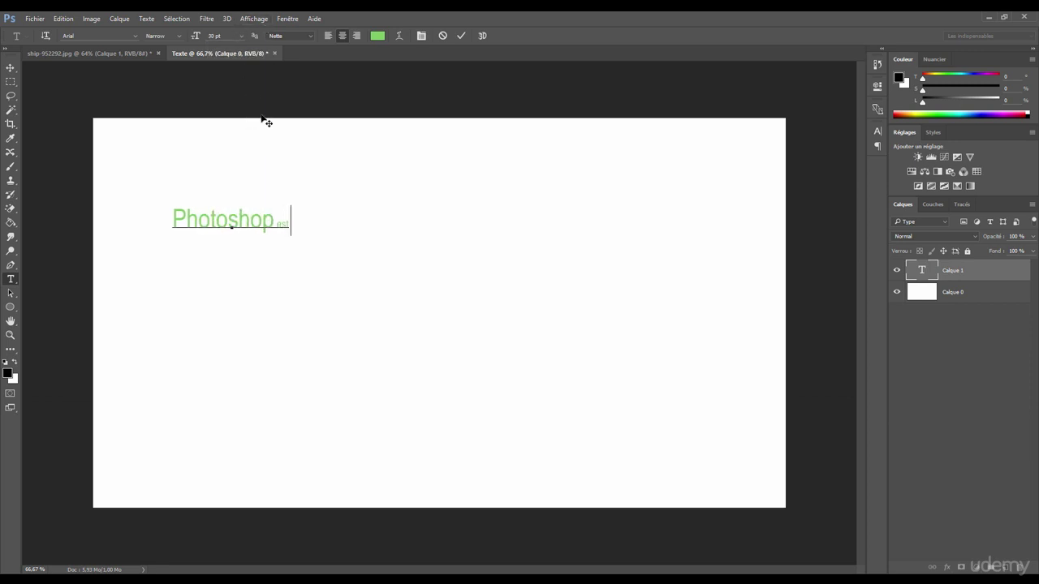
Delete the small text added after "Photoshop", including the trailing space.
key(BackSpace)
key(BackSpace)
key(BackSpace)
key(BackSpace)
key(BackSpace)
key(BackSpace)
key(BackSpace)
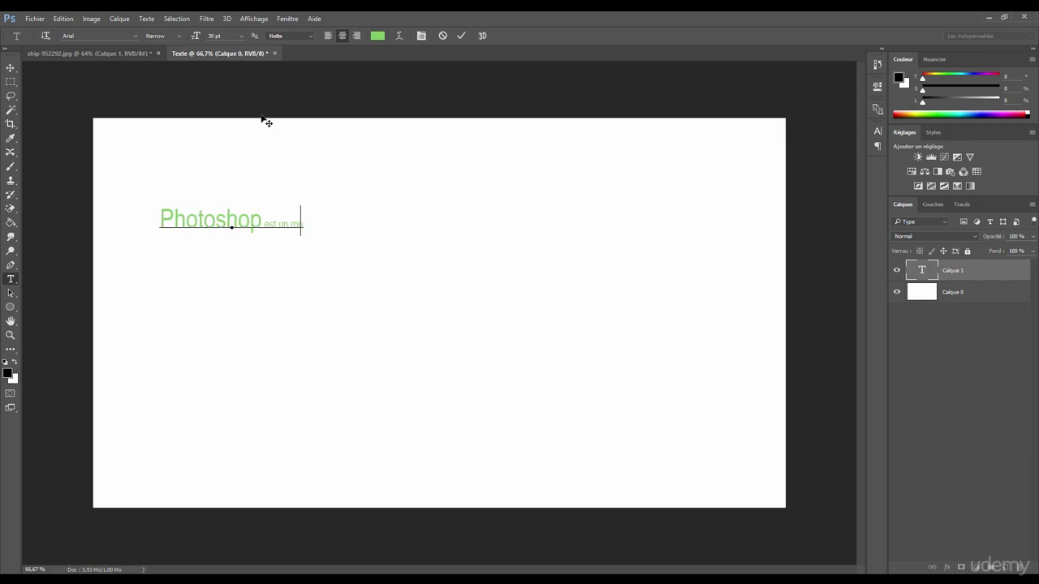
click(275, 223)
key(shift+End)
key(BackSpace)
key(BackSpace)
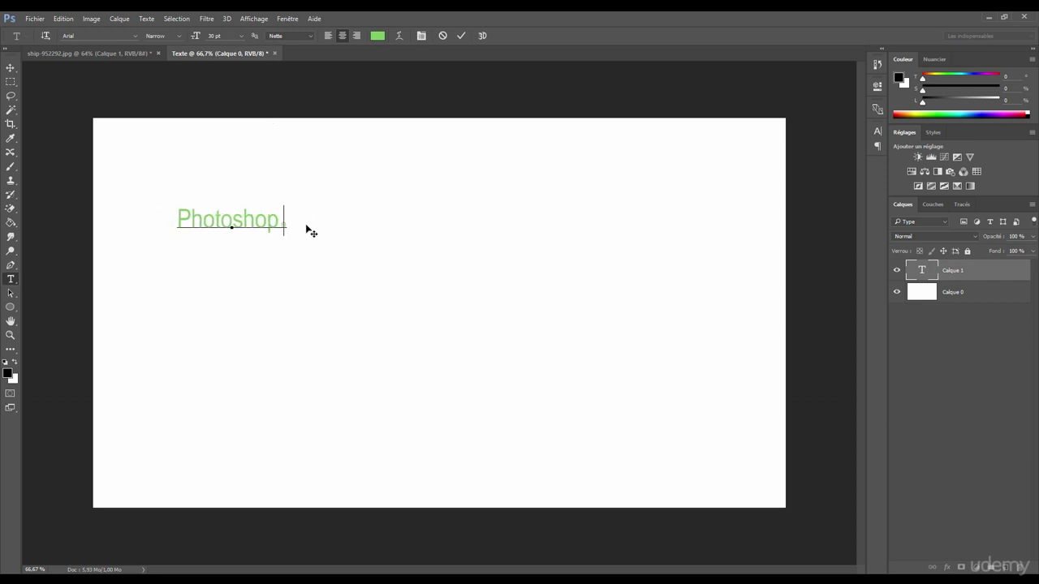
Try to set a 30 pt size at the insertion point after the last letter of "Photoshop".
click(260, 217)
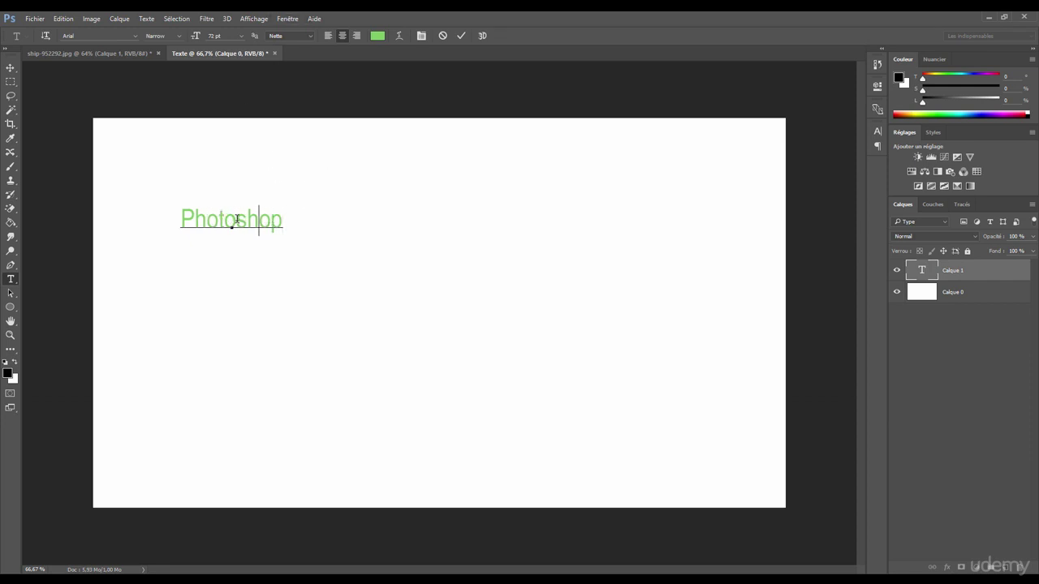
click(236, 219)
drag(236, 219, 224, 219)
click(256, 219)
click(282, 227)
click(241, 36)
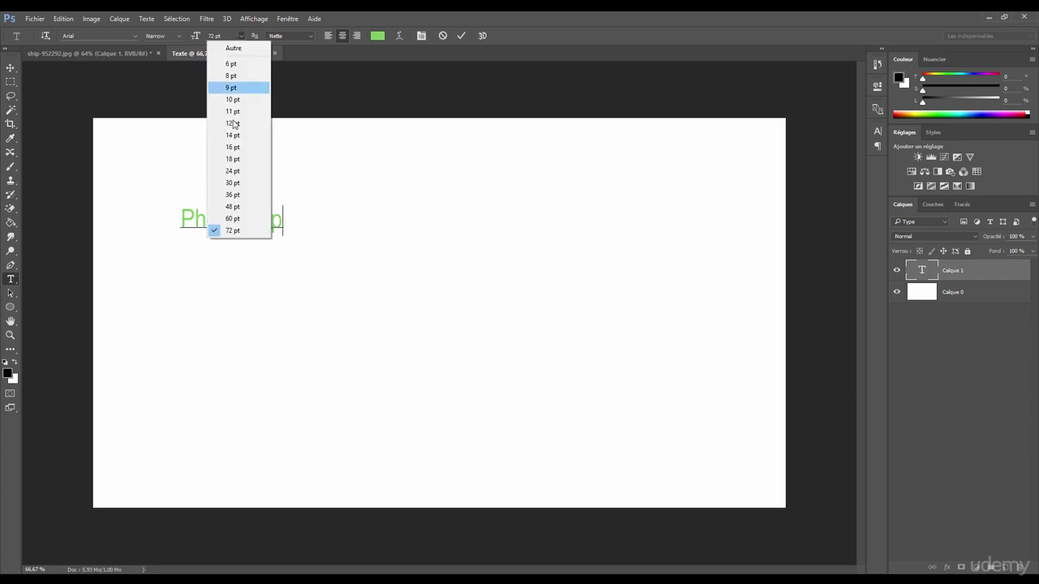
click(234, 183)
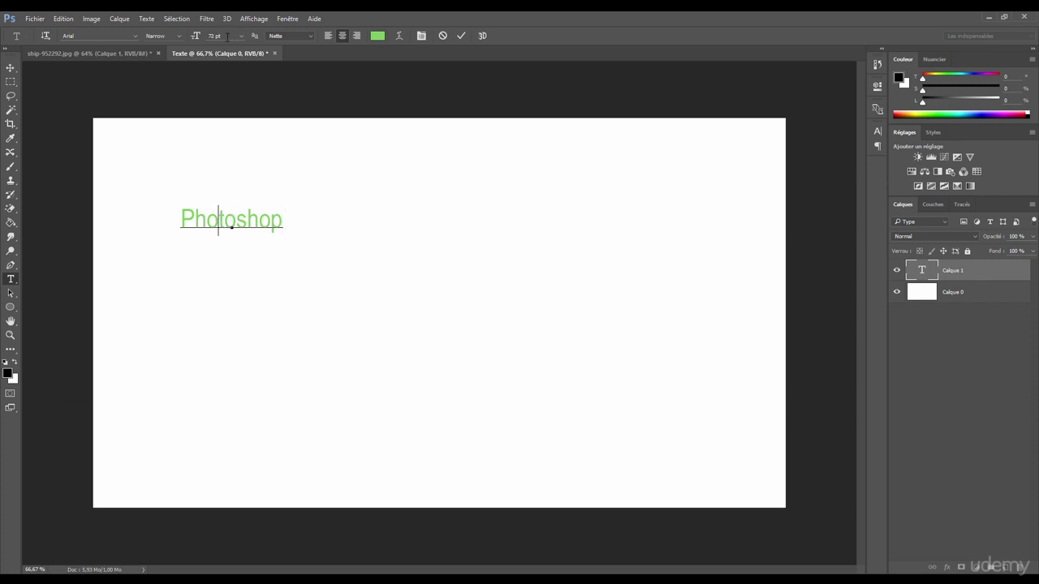
Continue the line after "Photoshop" with "est un très bon logiciel" at 30 pt.
click(282, 220)
click(240, 37)
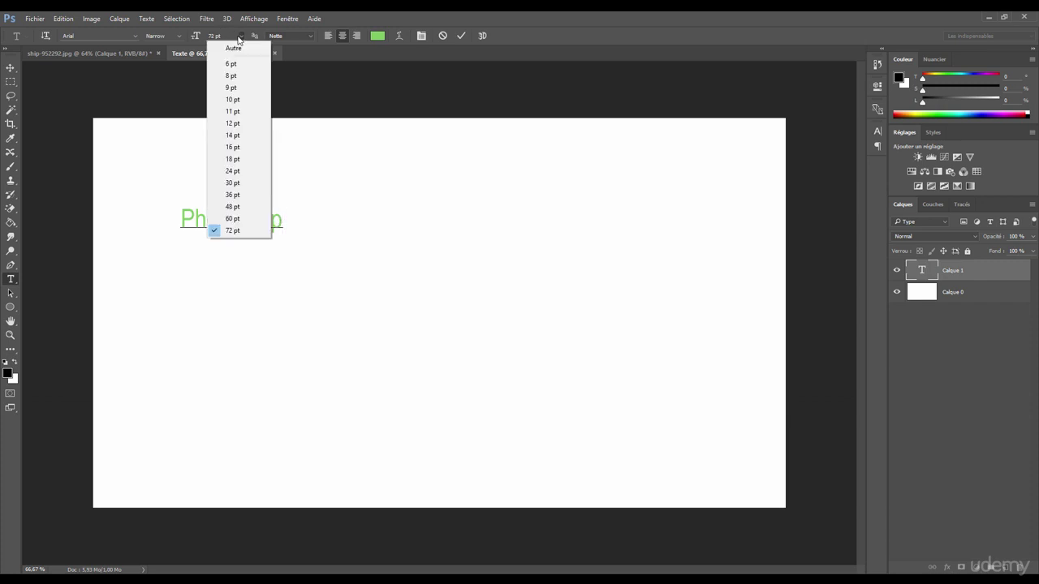
click(233, 182)
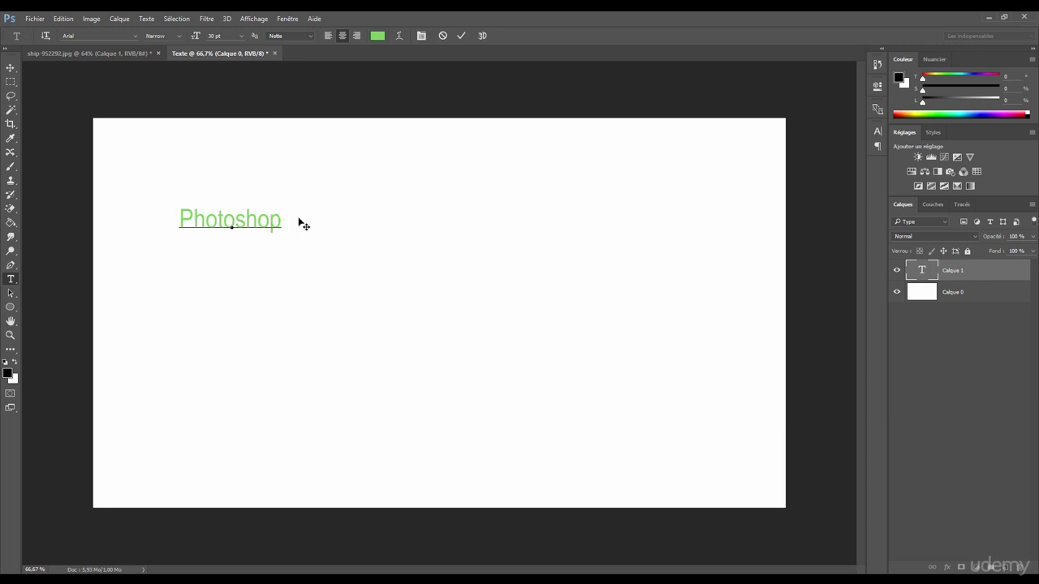
text(est un très bon)
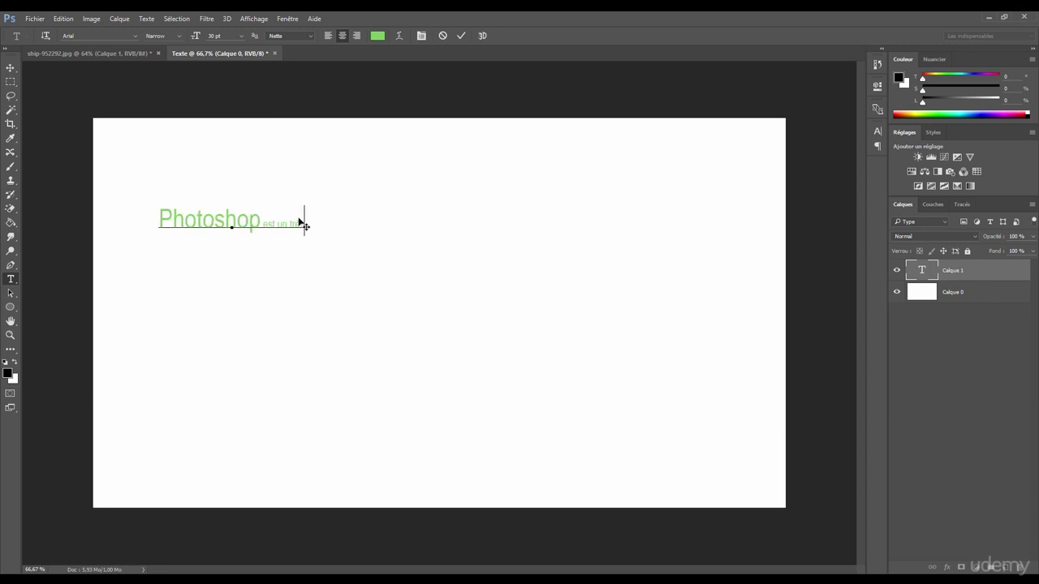
text( logiciel)
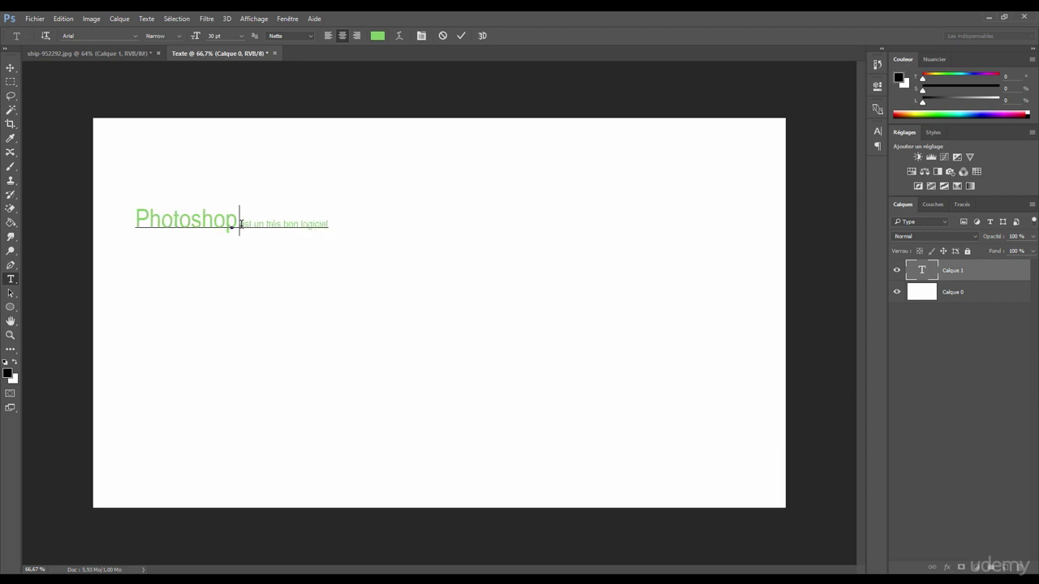
Set the entire sentence to a uniform size of 60 pt and commit the text edit.
drag(240, 224, 336, 219)
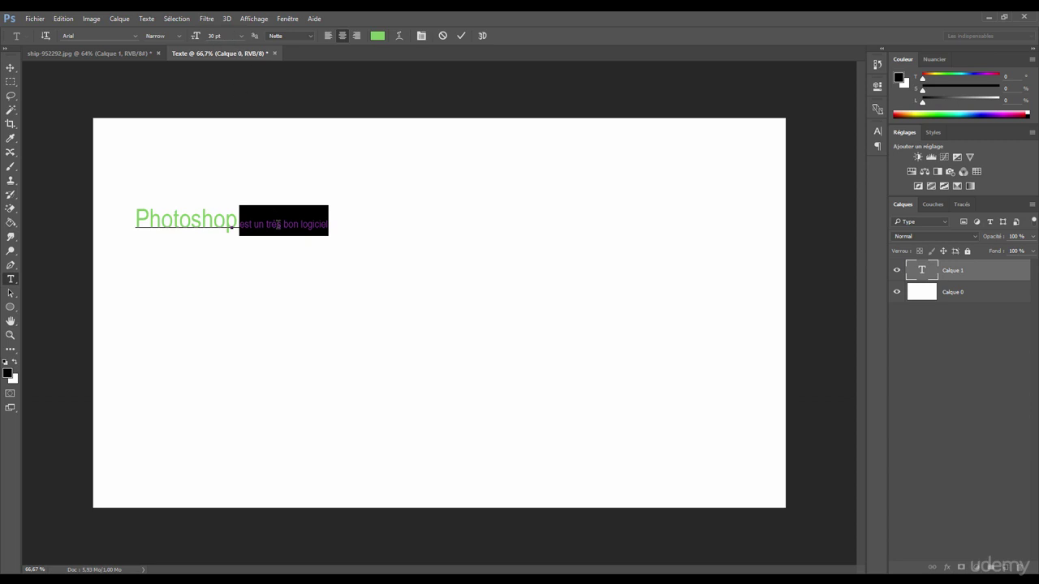
key(ctrl+a)
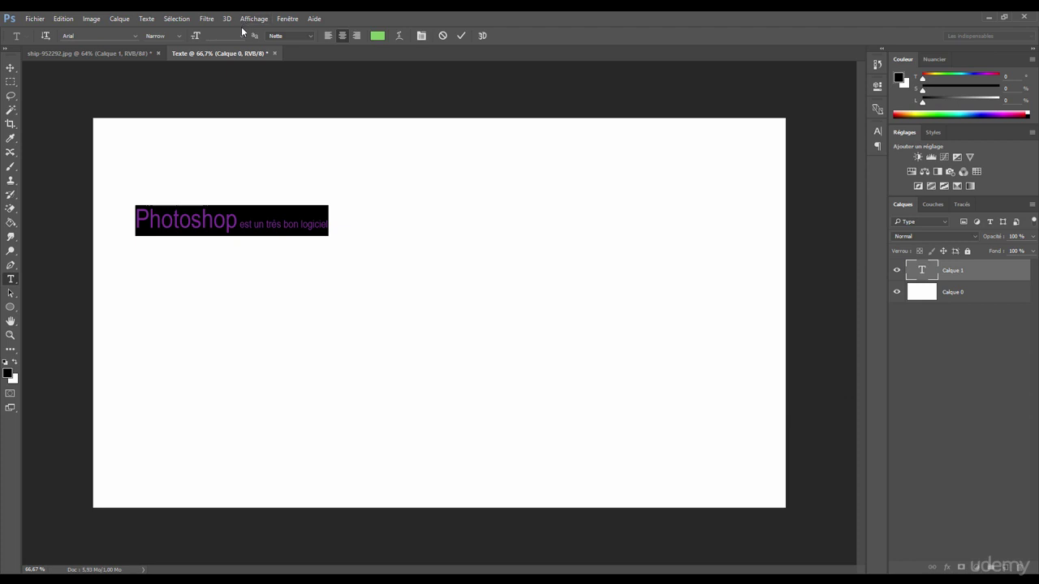
click(241, 36)
click(237, 219)
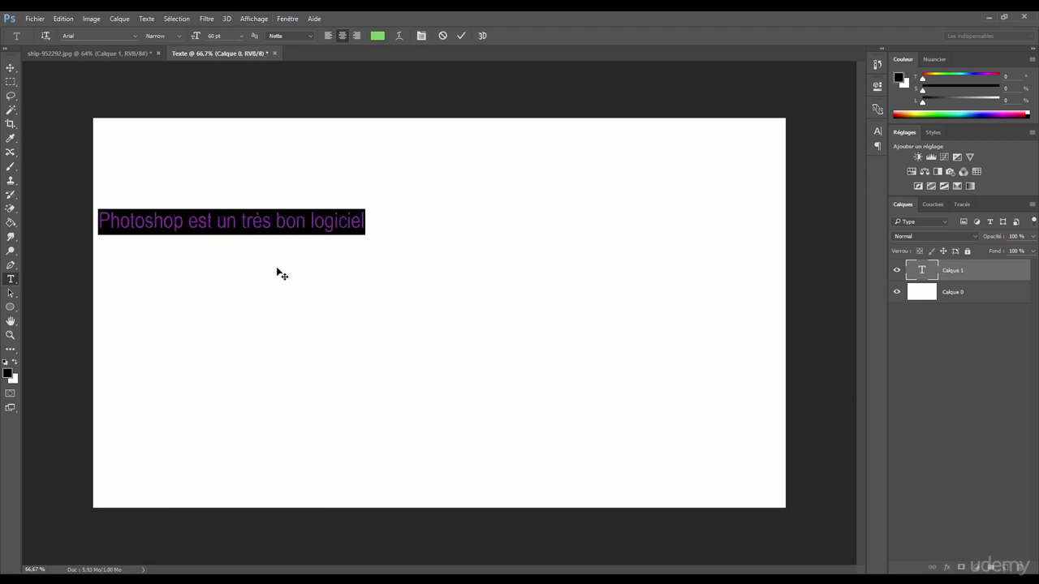
click(243, 224)
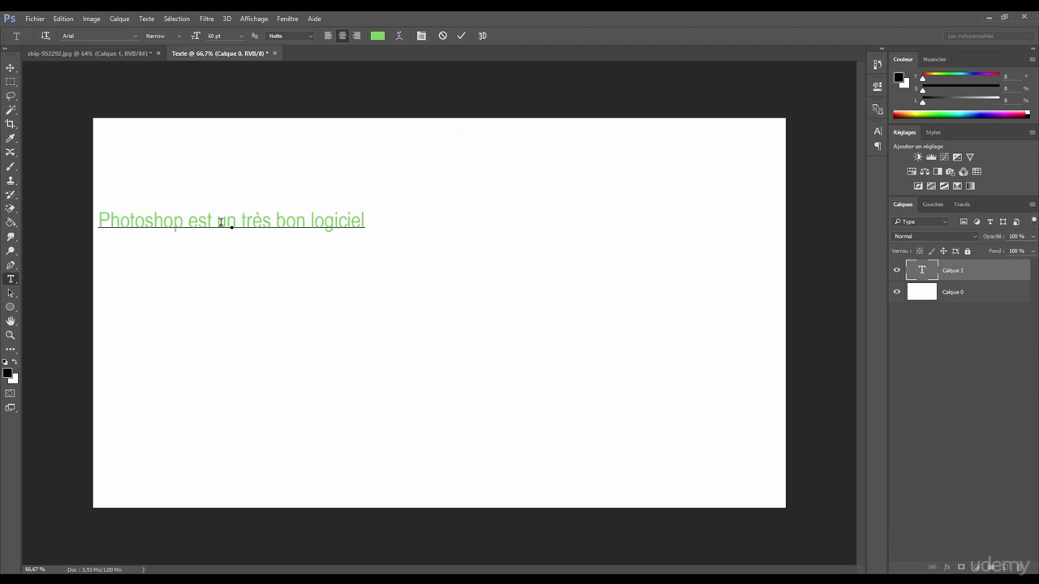
click(461, 35)
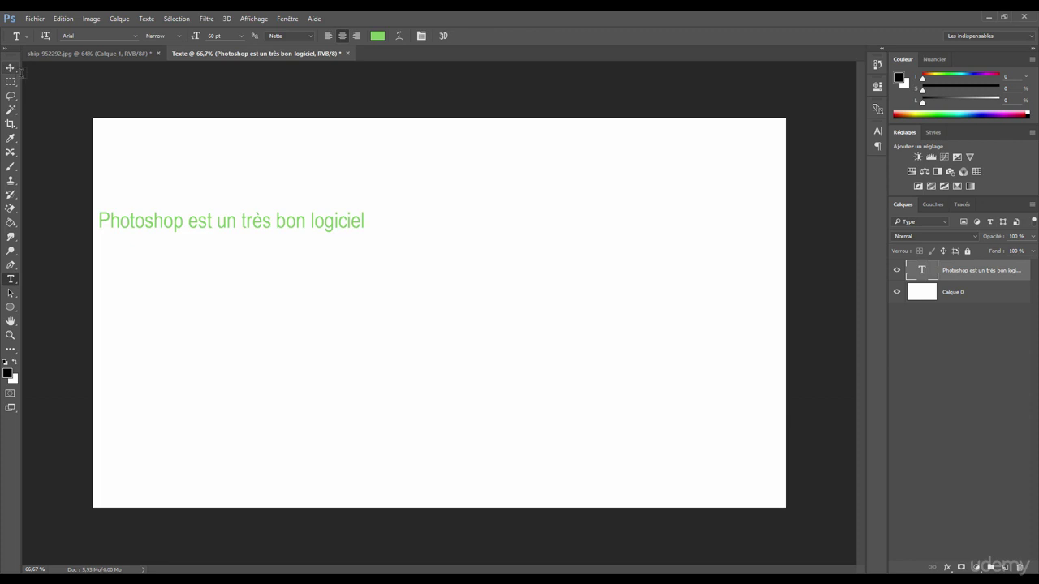
Move the sentence to just above and left of the canvas centre, and reactivate the horizontal Type tool.
click(10, 67)
drag(225, 230, 371, 241)
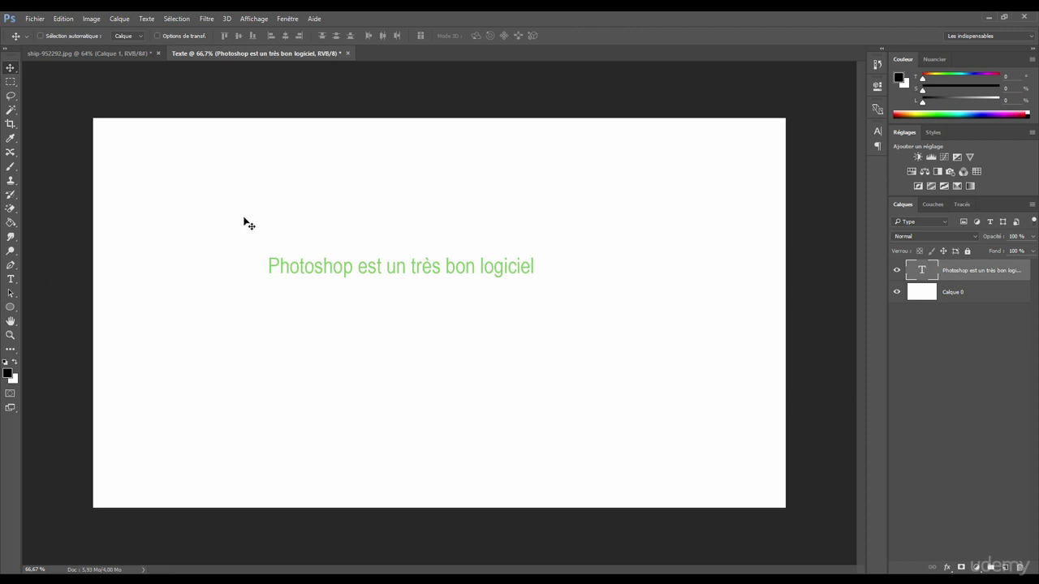
key(t)
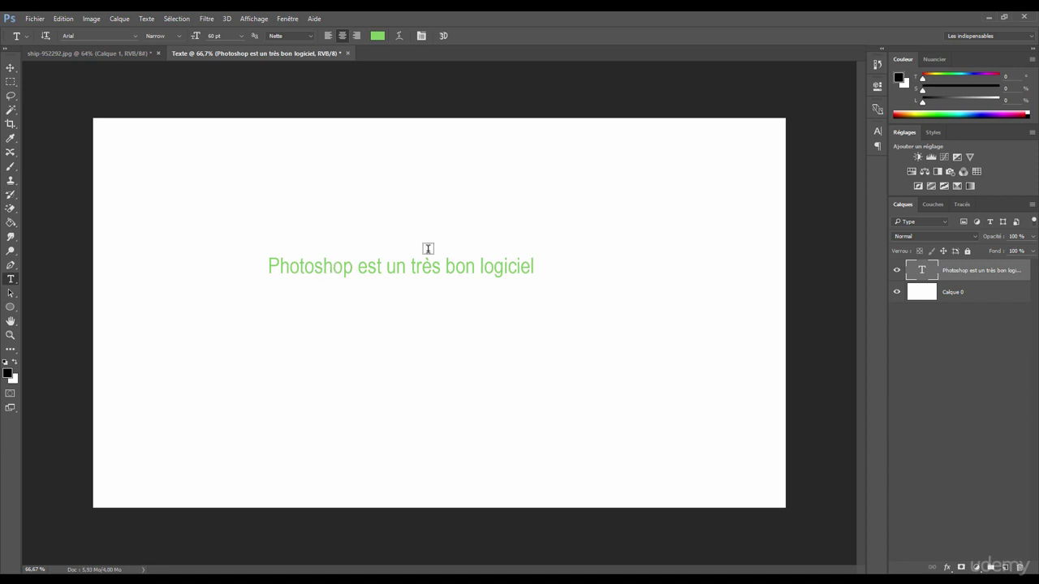
Set the whole sentence in the Times New Roman font with the Bold Italic style.
click(175, 156)
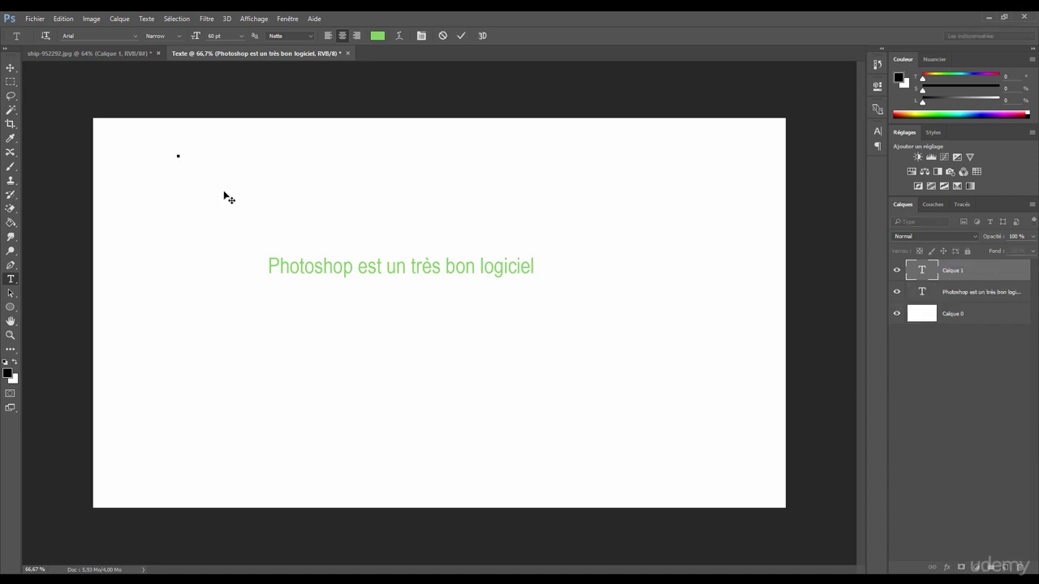
key(Escape)
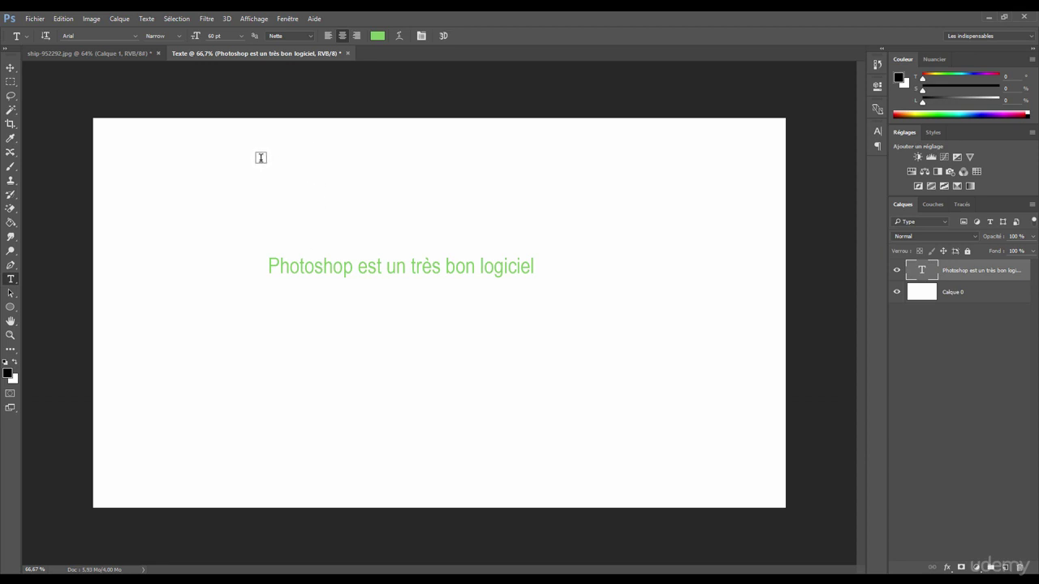
click(344, 267)
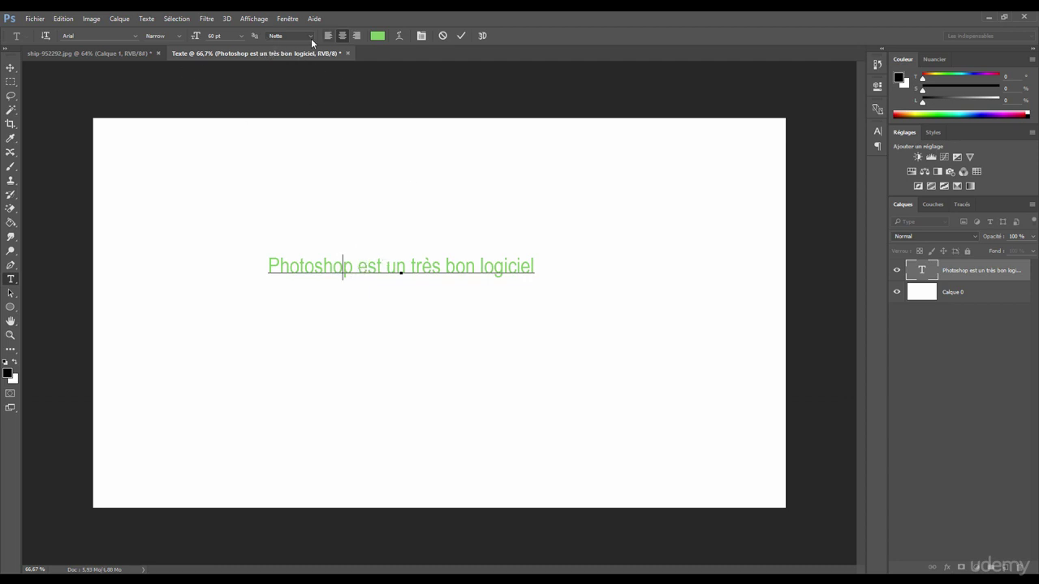
key(ctrl)
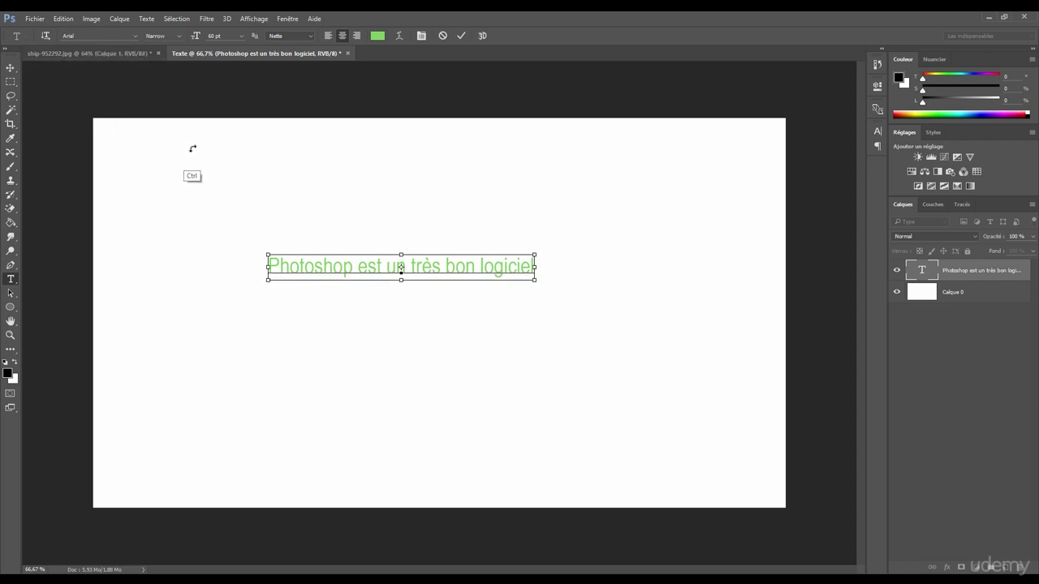
key(ctrl+a)
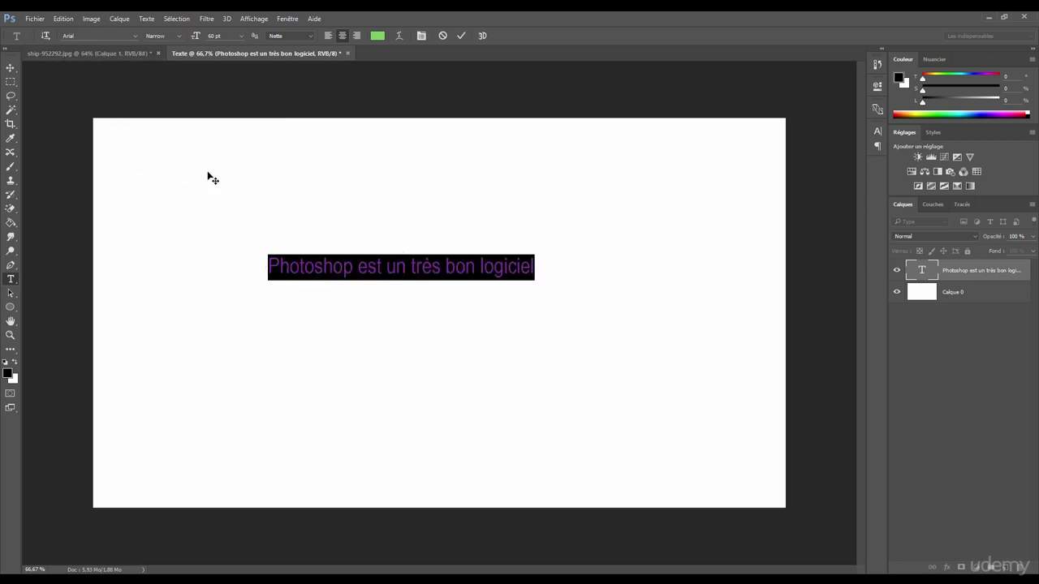
click(135, 39)
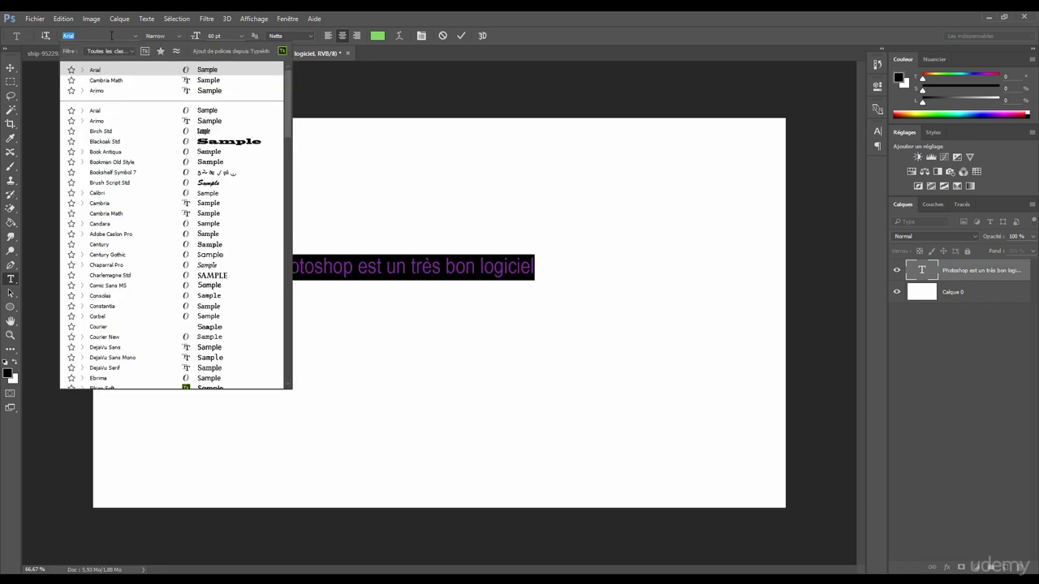
text(time)
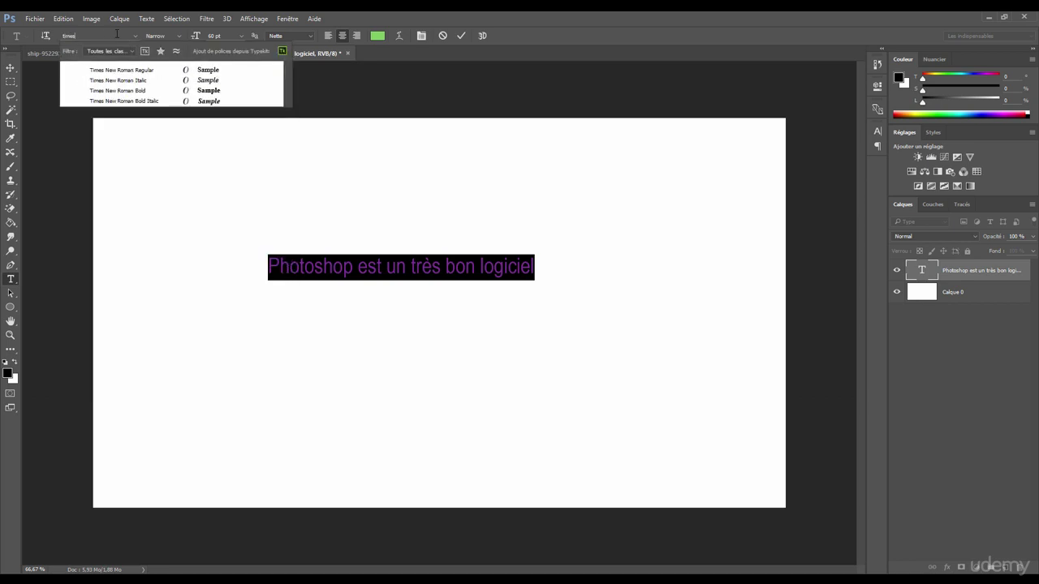
text(s)
key(Return)
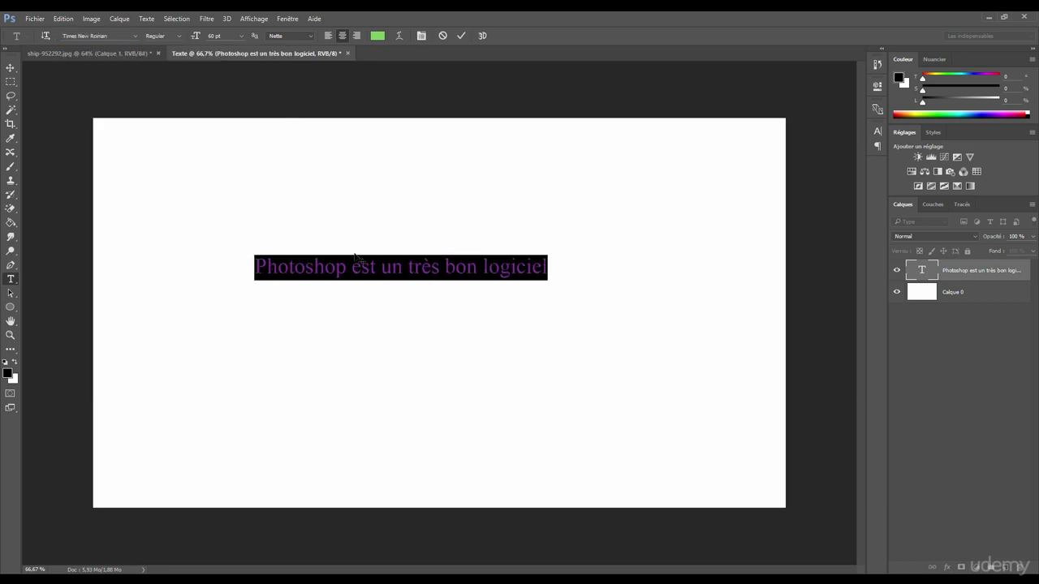
click(180, 38)
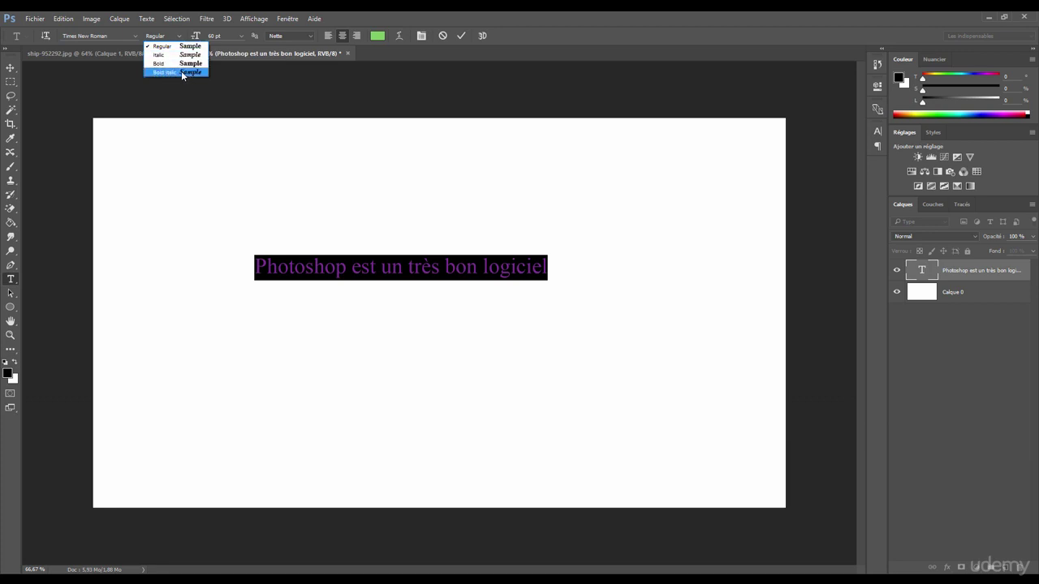
click(181, 71)
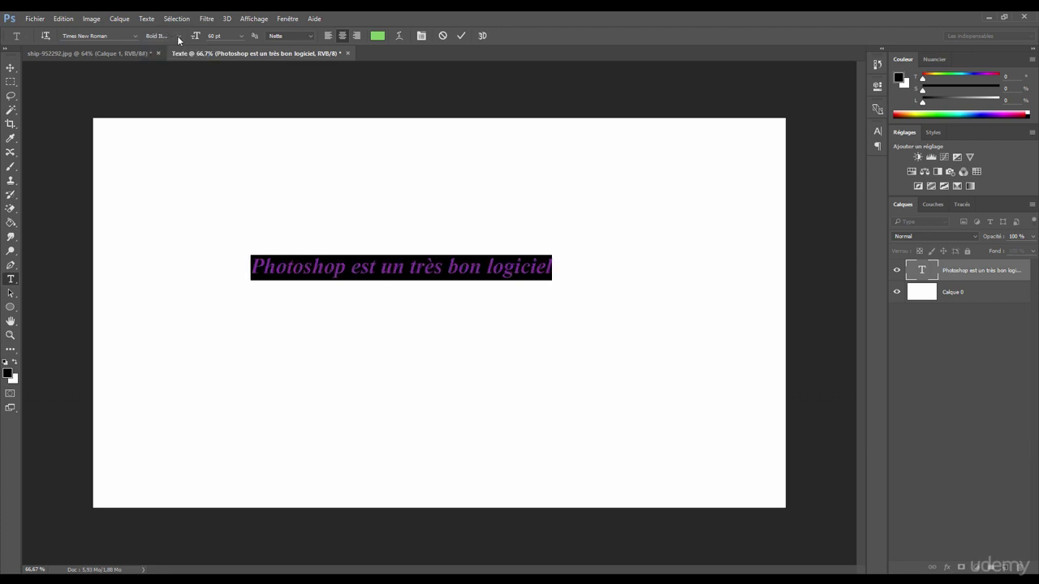
Keep the text centre-aligned and add a second line reading "de retouche numérique" below the sentence.
click(328, 35)
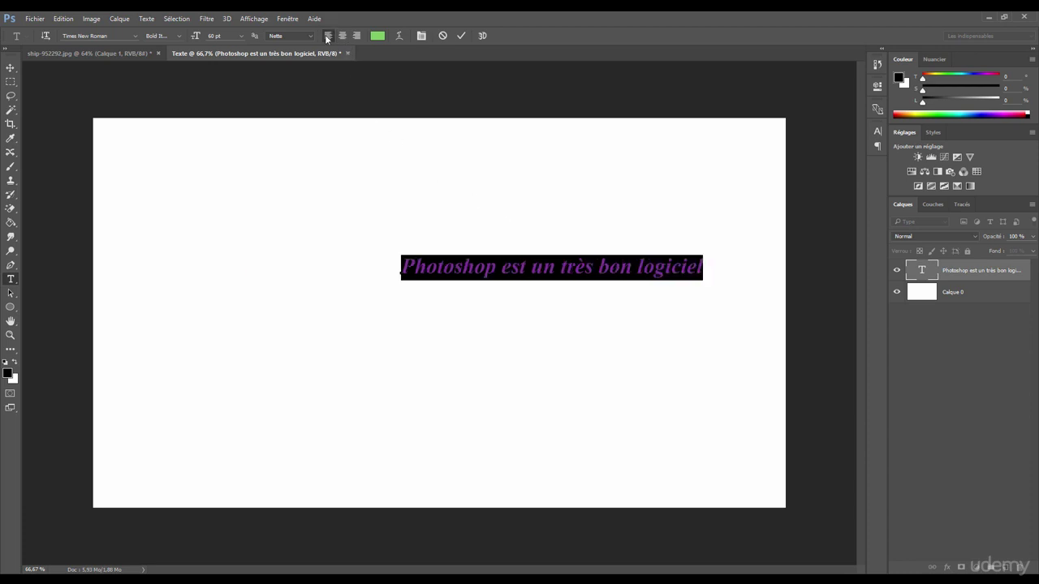
click(342, 36)
click(550, 266)
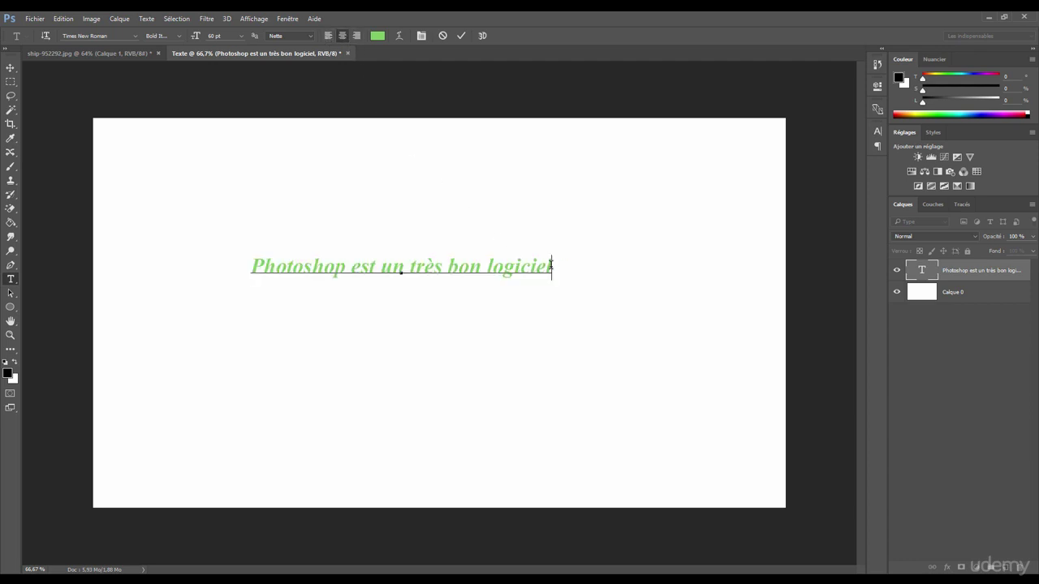
key(Return)
text(de retouche nu)
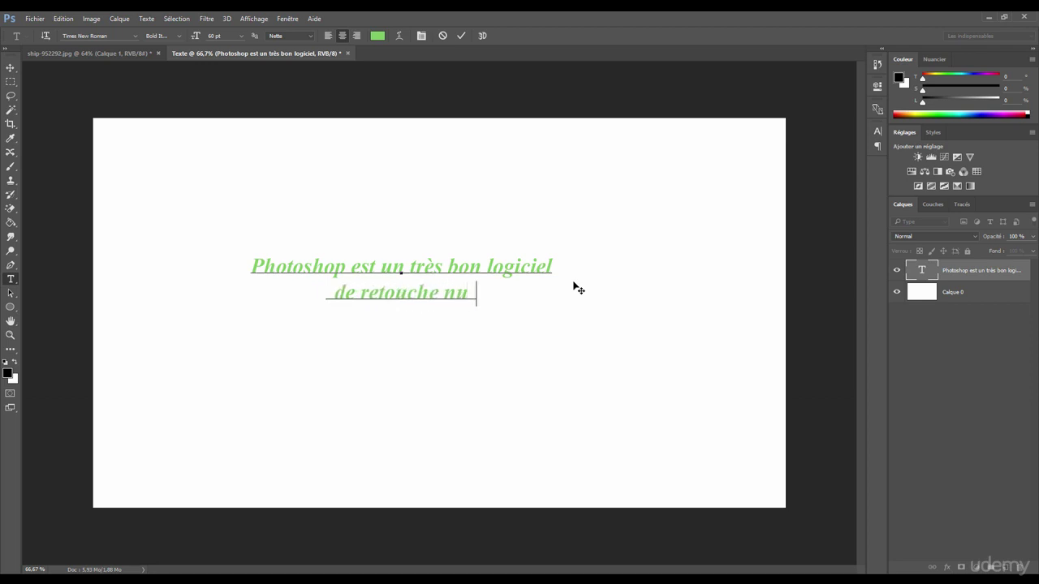
text(mérique)
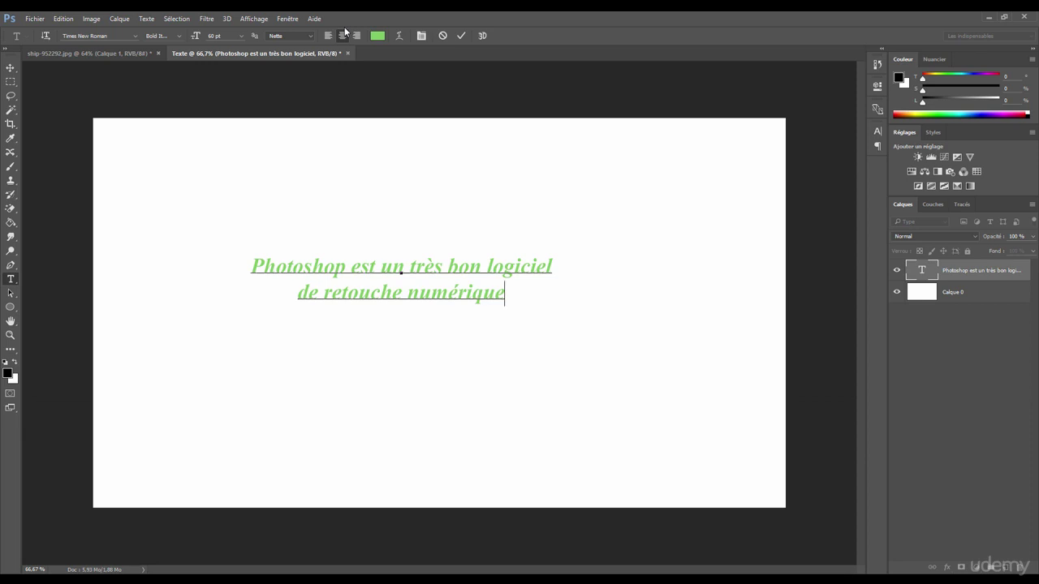
Try left and right alignment on both lines, restore centre alignment and commit the text edit.
key(ctrl+a)
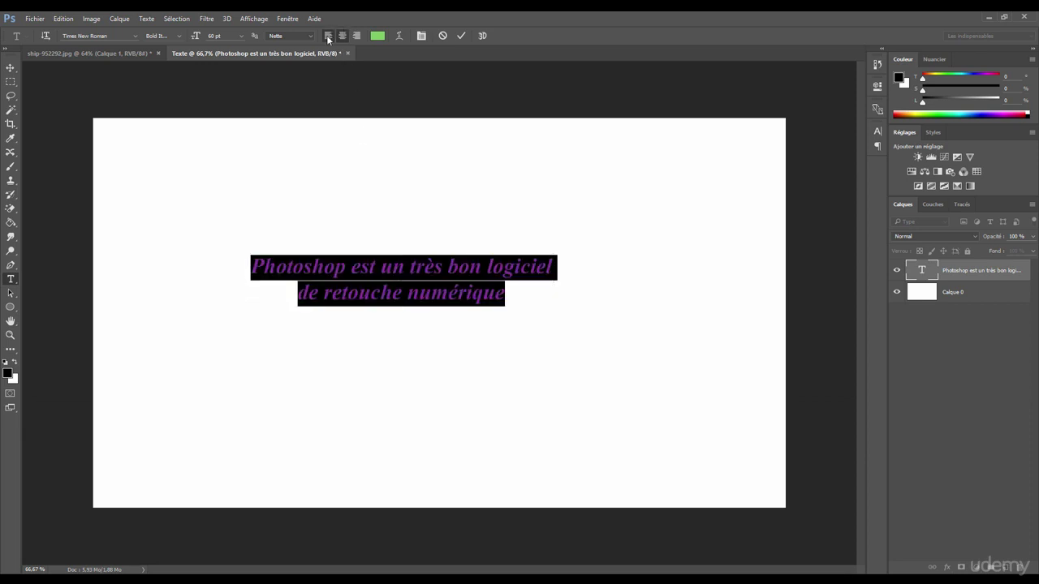
click(328, 36)
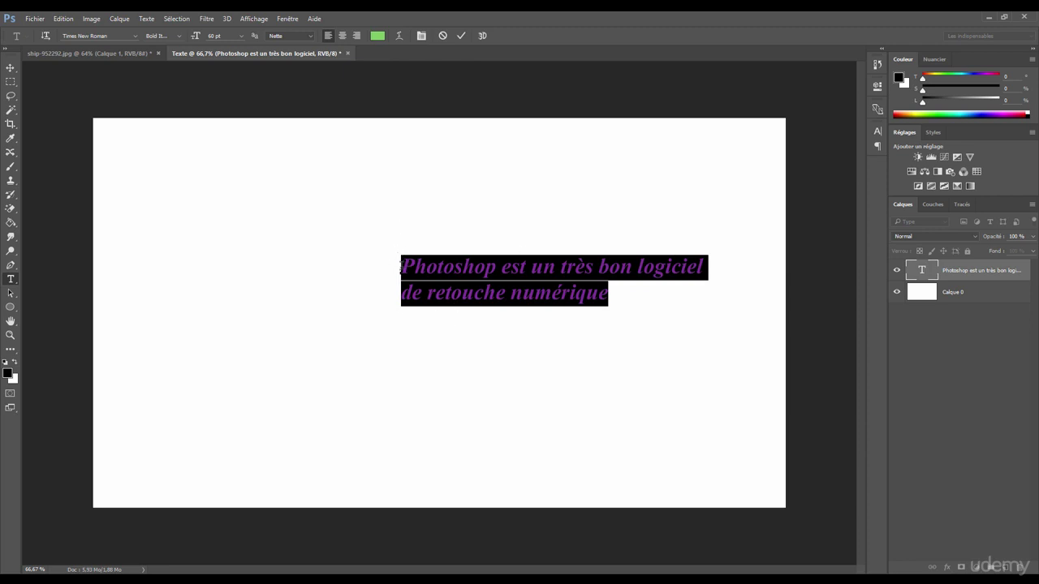
click(355, 35)
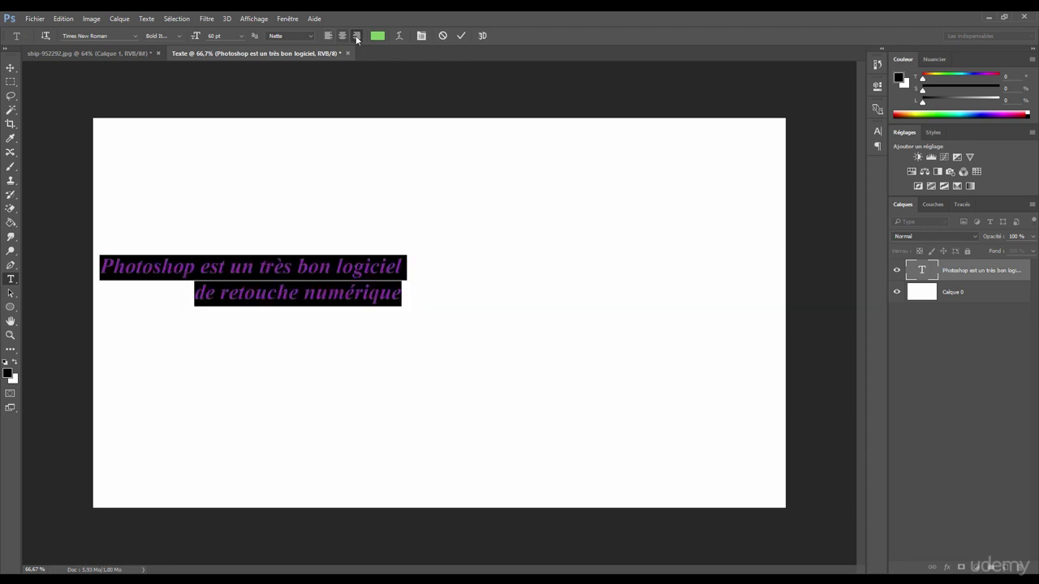
click(342, 34)
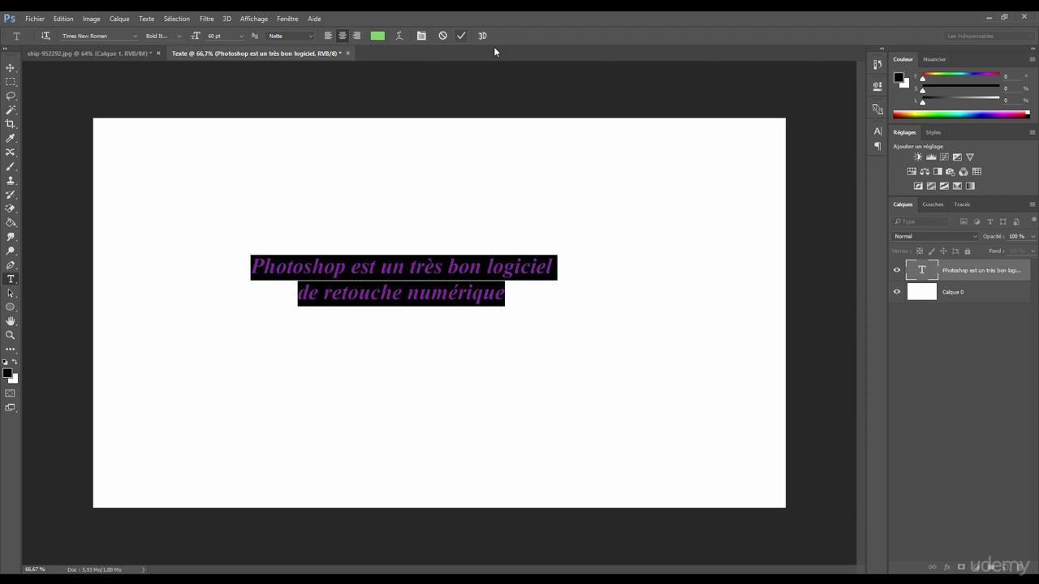
click(461, 36)
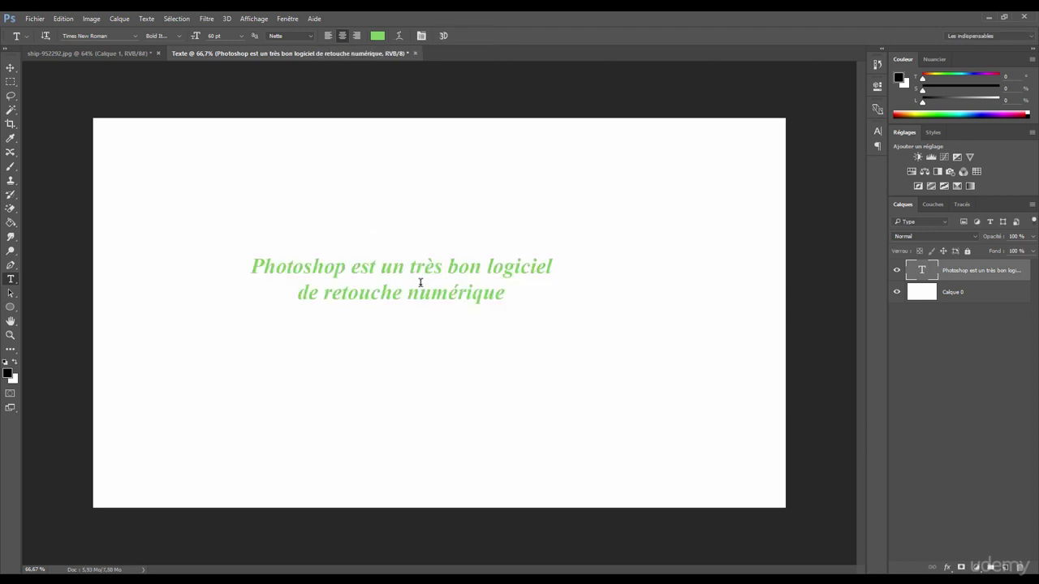
Try character settings on both lines: 80 pt size, 200 tracking, 137 % vertical scale and 159 % horizontal scale.
click(401, 267)
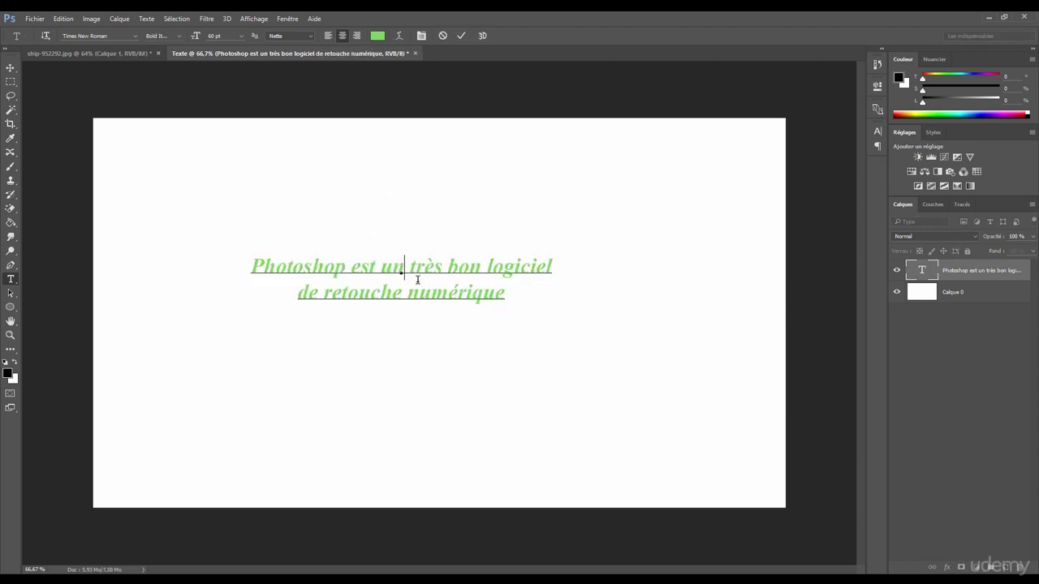
click(420, 36)
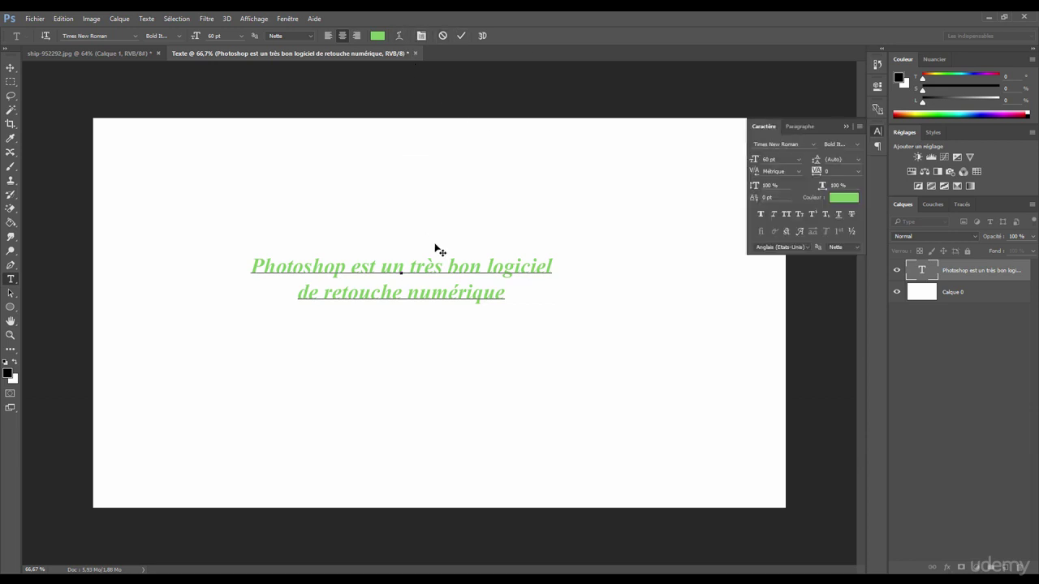
key(ctrl+a)
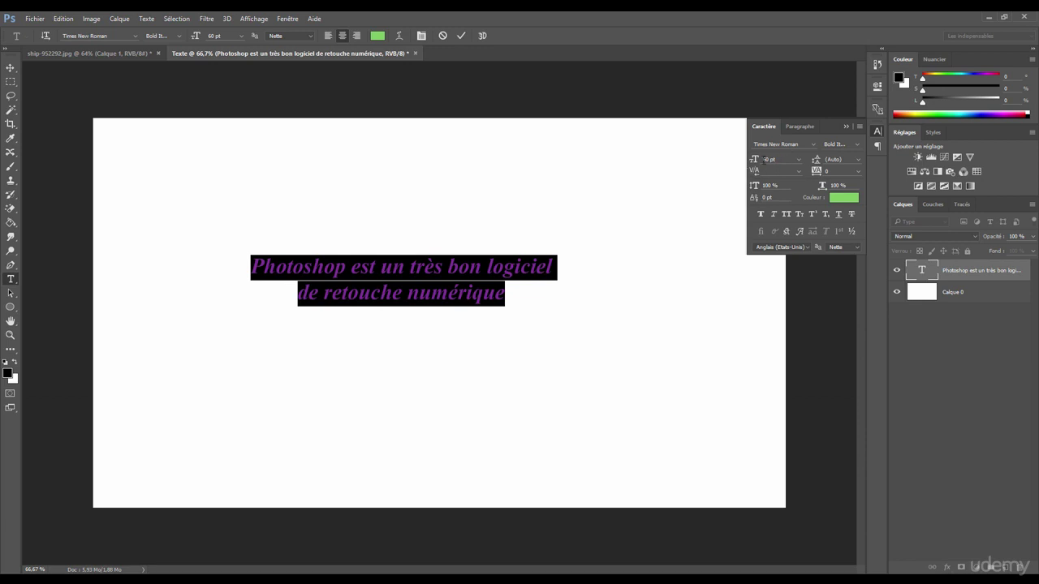
drag(763, 159, 734, 187)
mouse_move(822, 186)
mouse_down()
mouse_move(835, 186)
mouse_move(830, 171)
mouse_move(804, 173)
mouse_move(817, 173)
mouse_up()
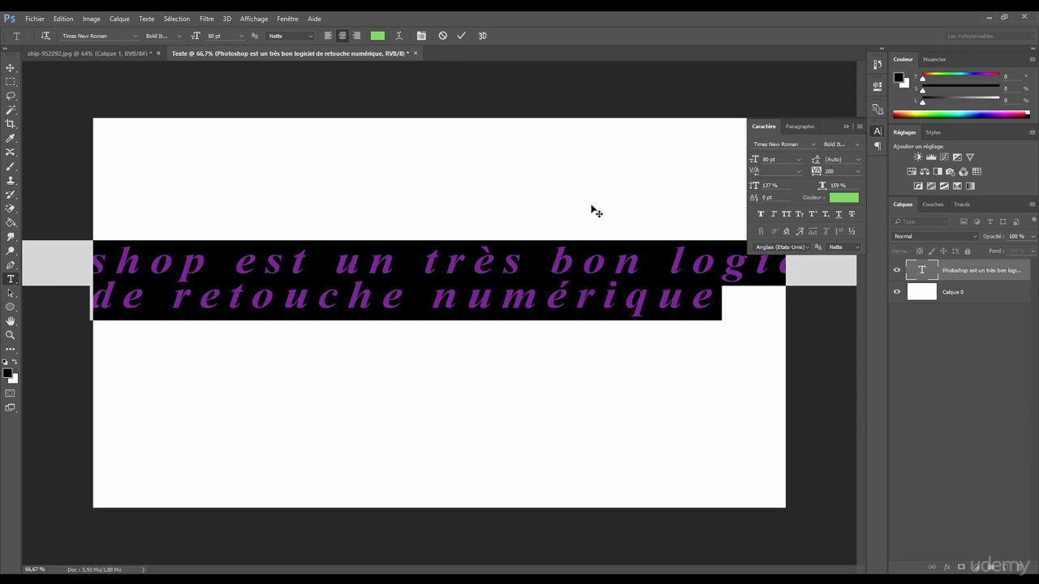
key(Escape)
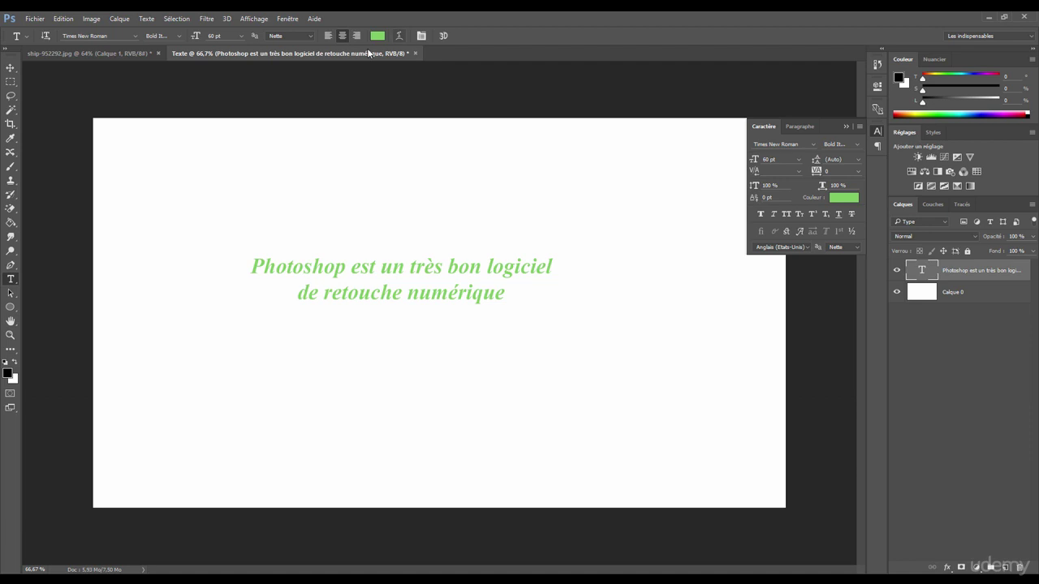
Apply an Arc warp to both lines with a bend of +65 % and a horizontal distortion of +4 %.
click(368, 268)
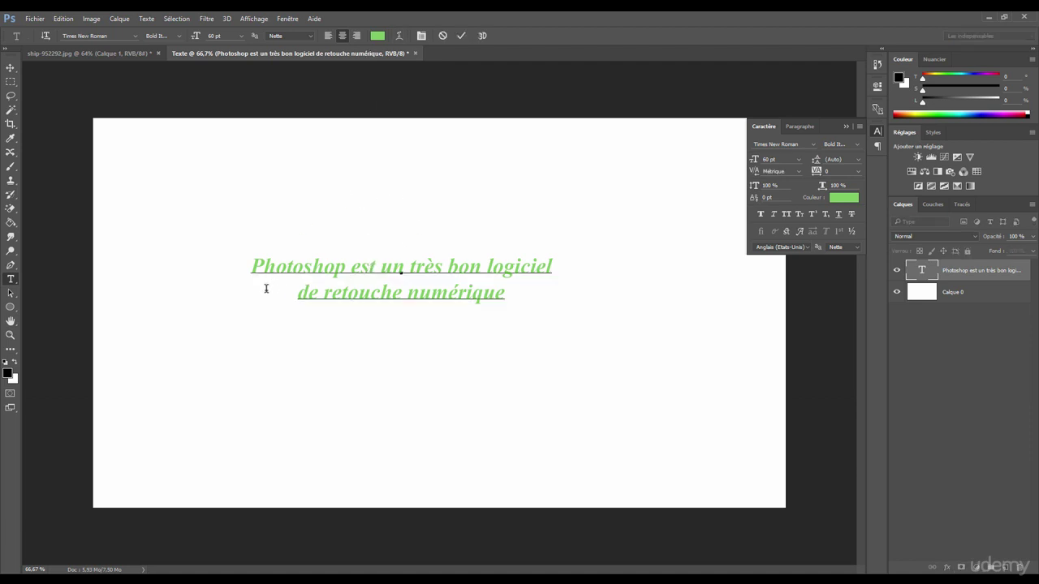
key(ctrl)
key(ctrl+a)
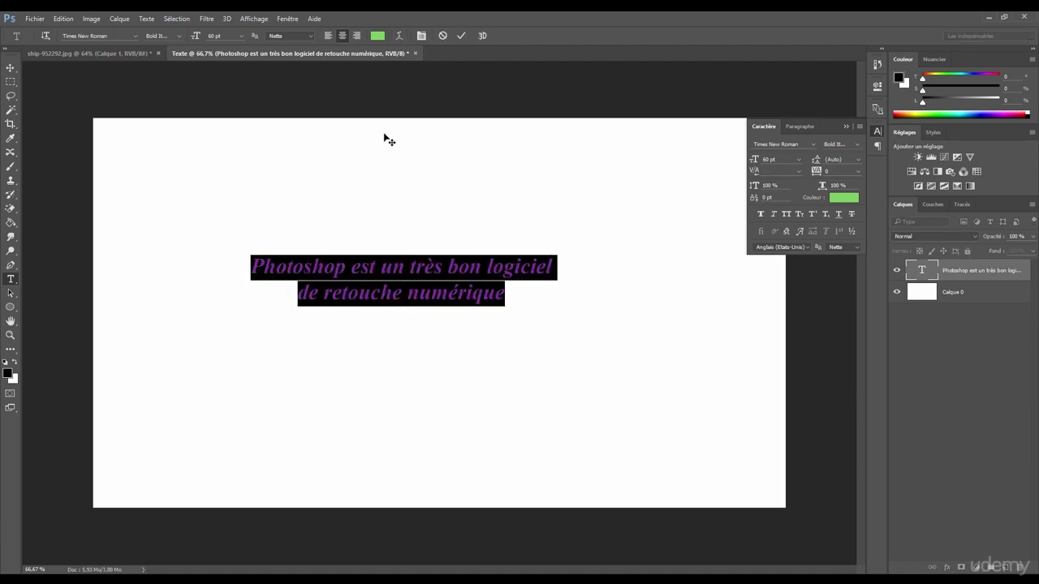
click(399, 36)
drag(486, 165, 573, 76)
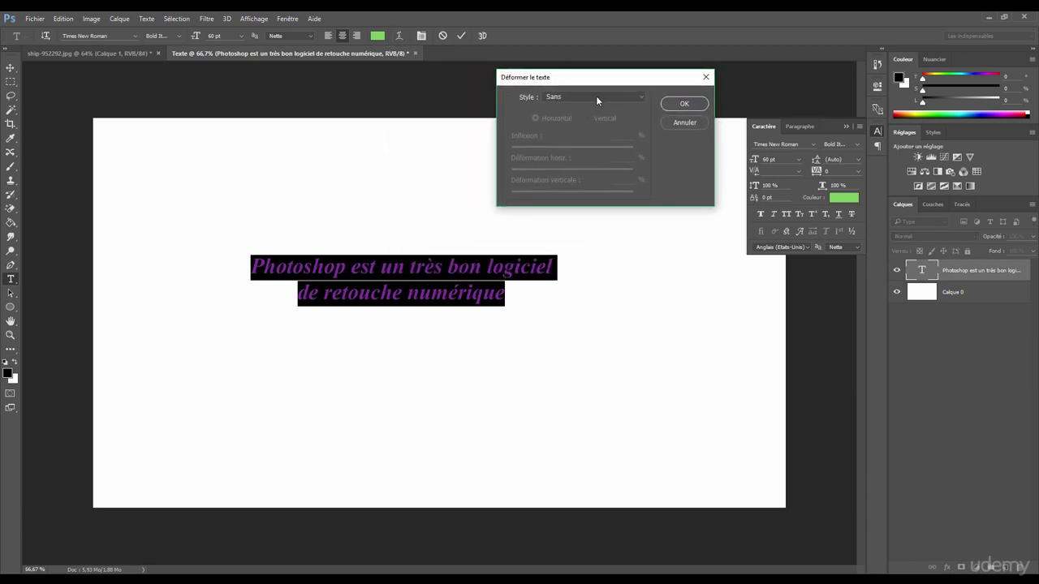
click(573, 97)
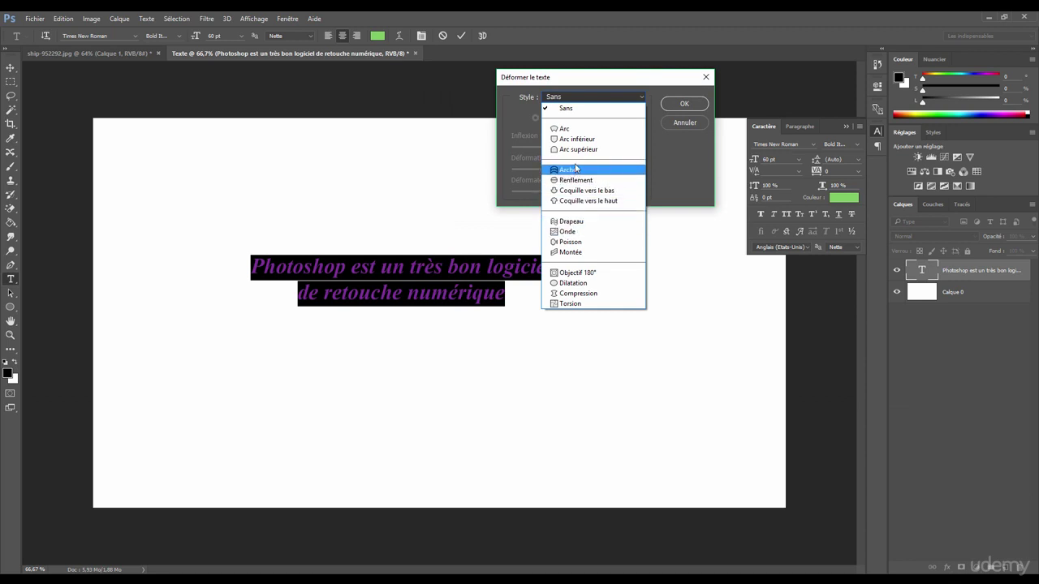
click(573, 130)
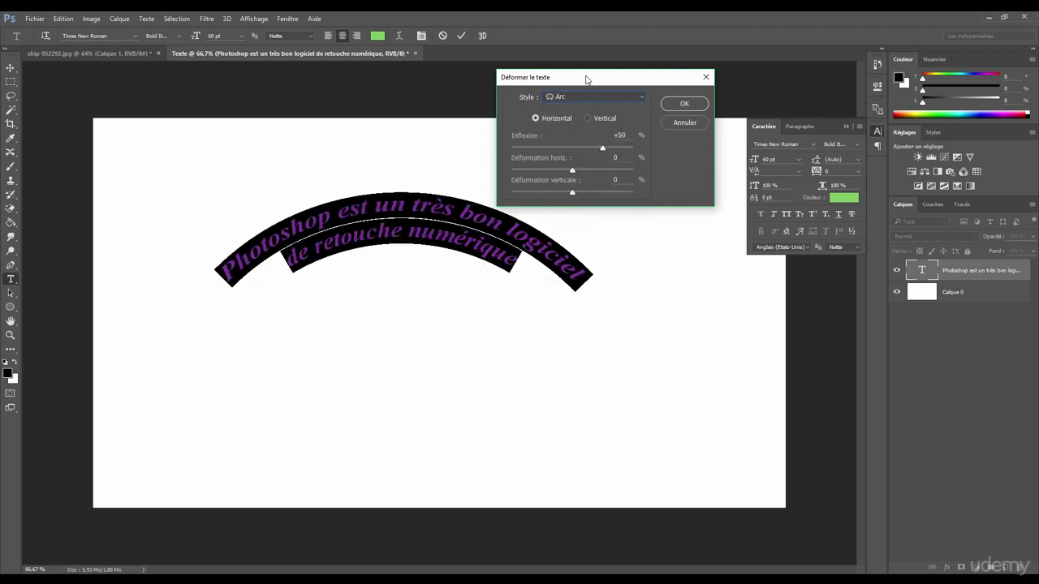
drag(587, 79, 682, 72)
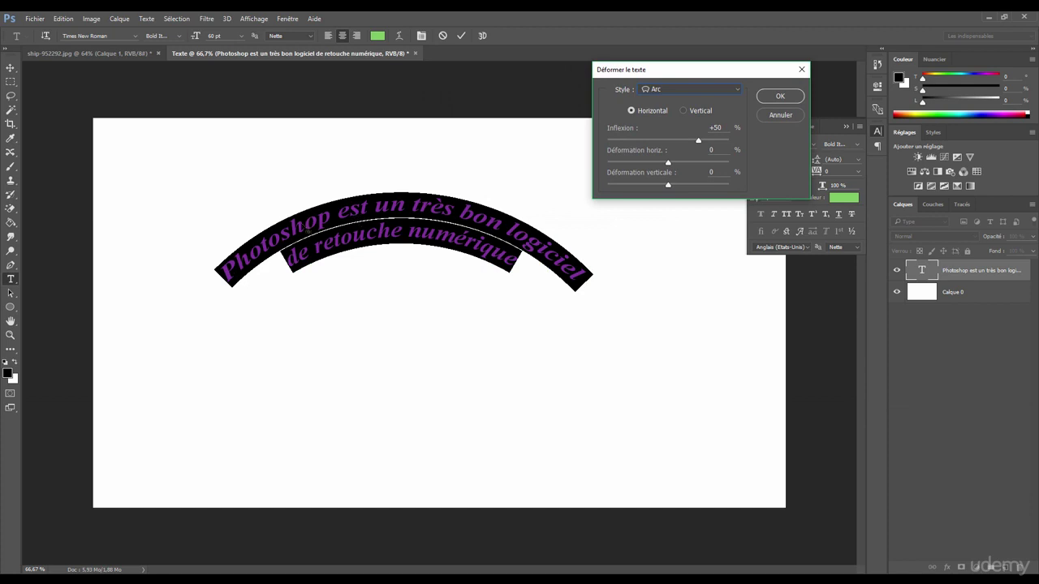
drag(698, 140, 687, 164)
Change the text warp style to Objectif 180° and set its bend to +38 %.
click(674, 90)
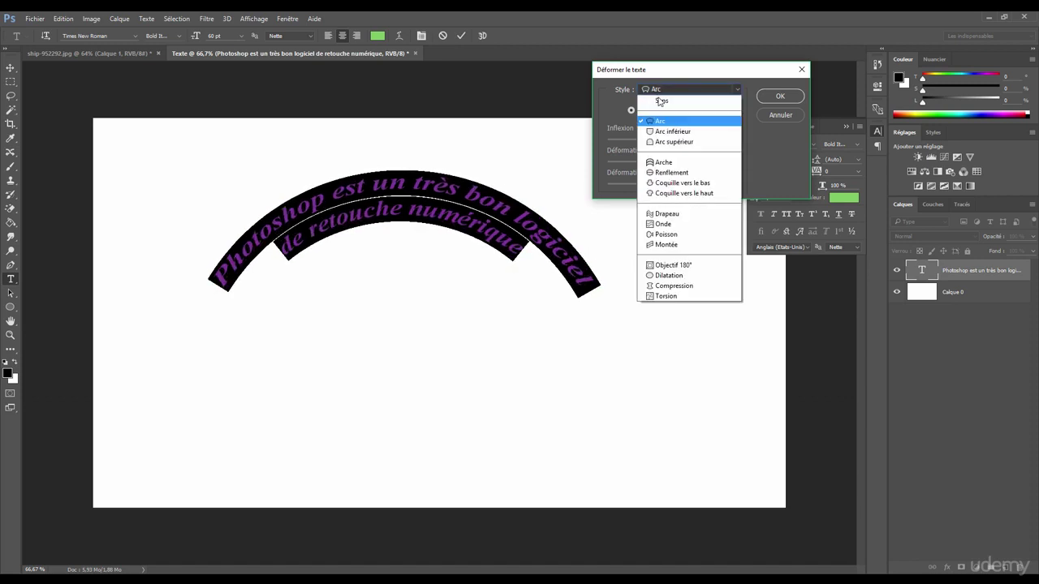
click(684, 266)
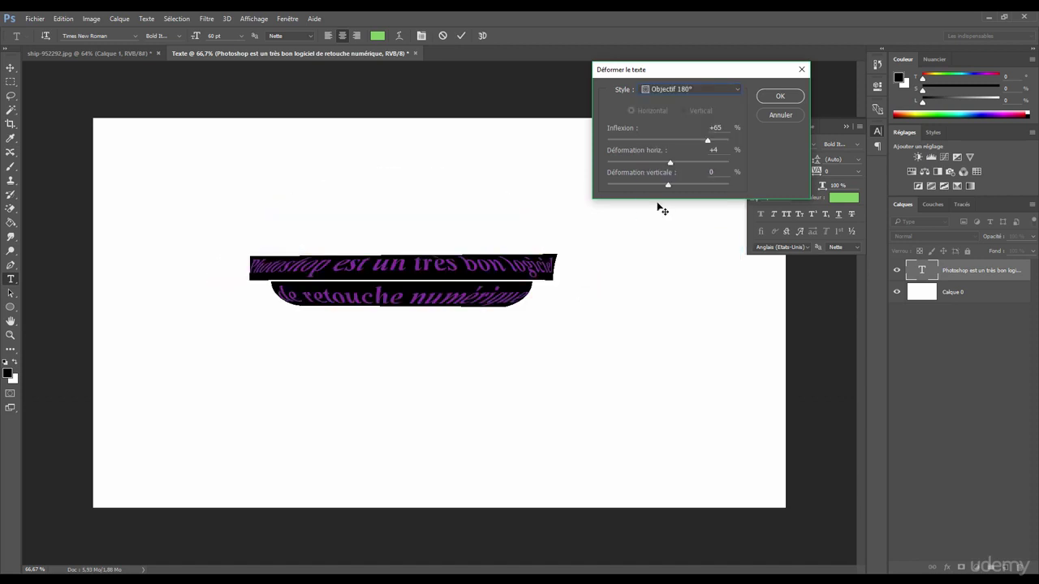
drag(707, 141, 690, 141)
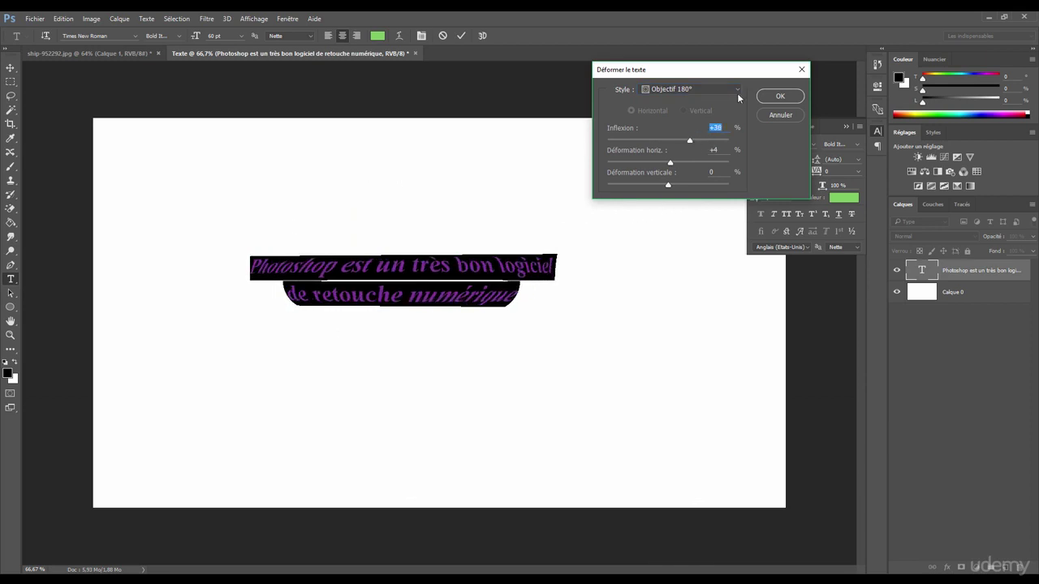
Try the Dilatation warp style on both text lines and cancel the text warp.
click(677, 92)
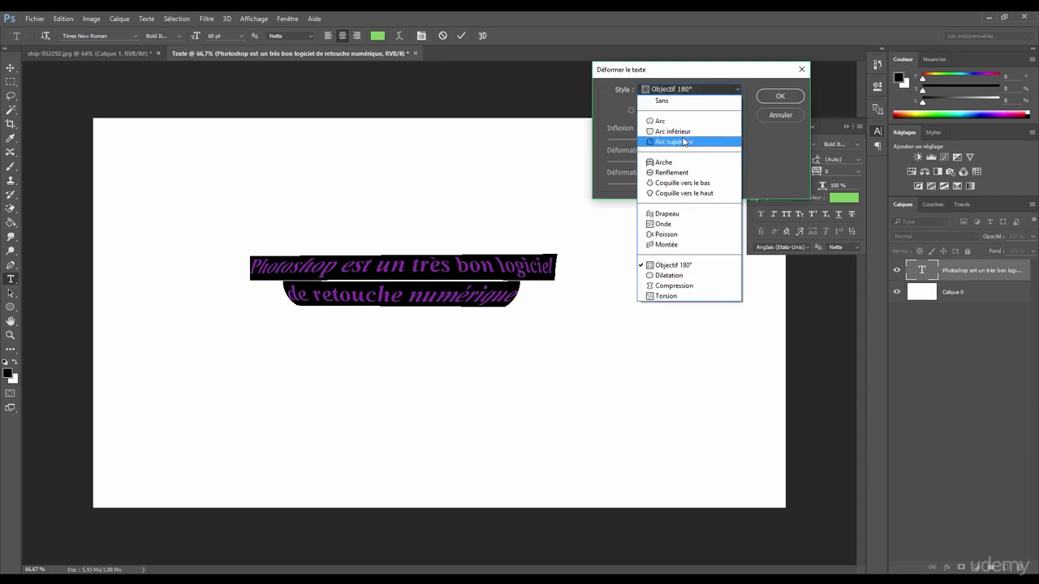
click(670, 276)
click(650, 91)
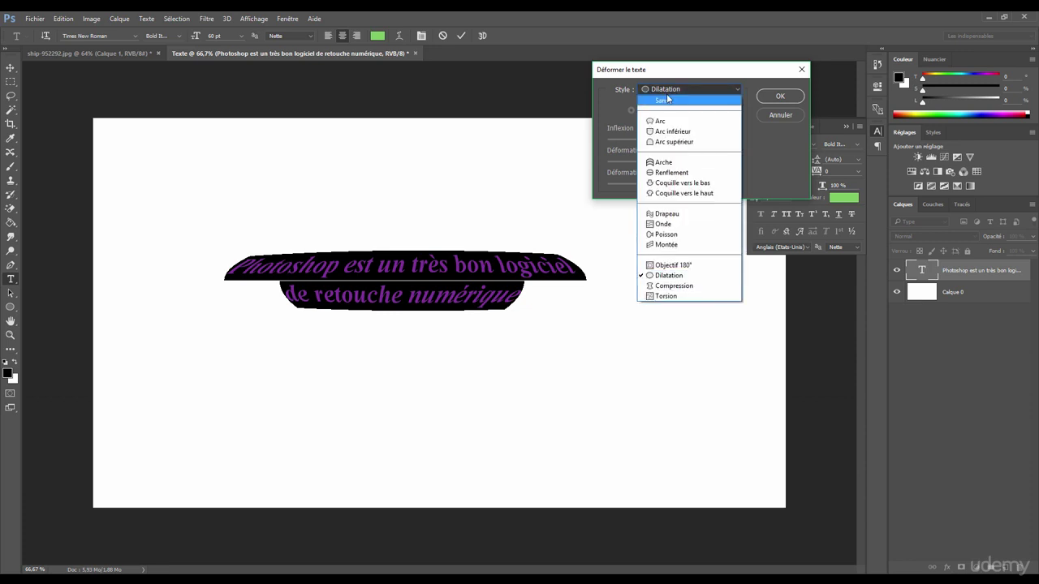
click(662, 91)
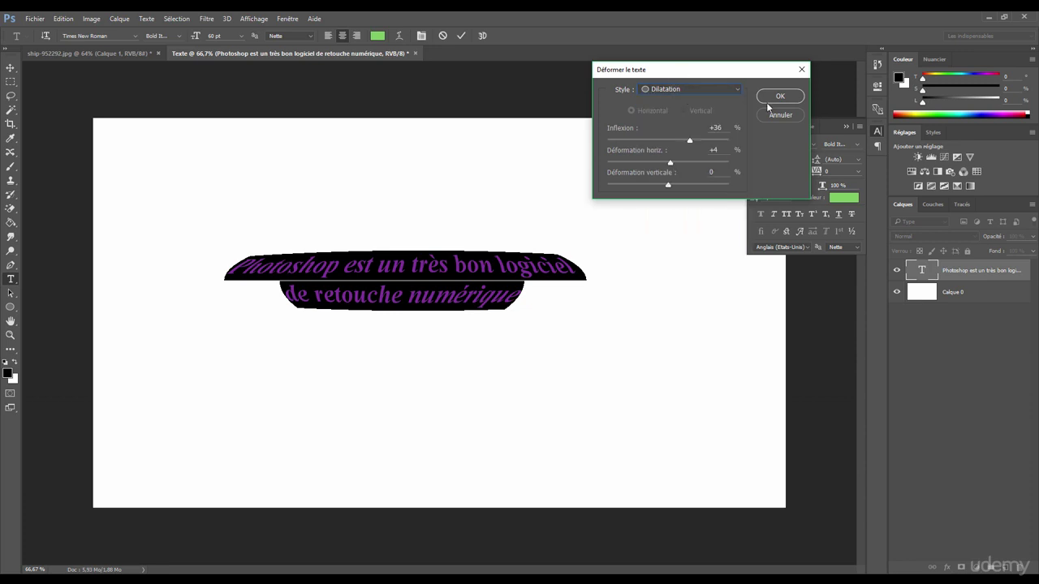
drag(629, 73, 562, 84)
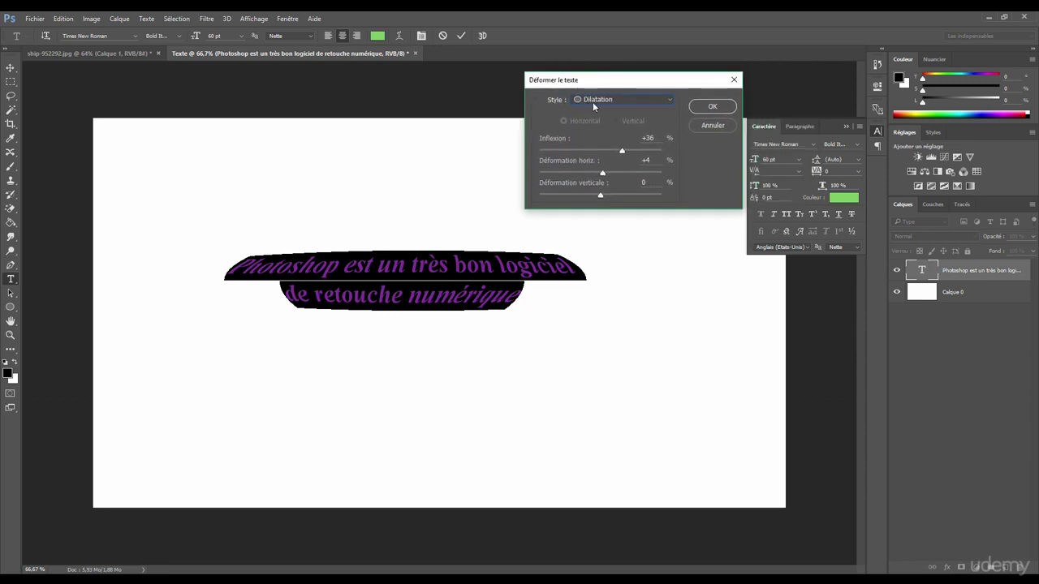
key(Escape)
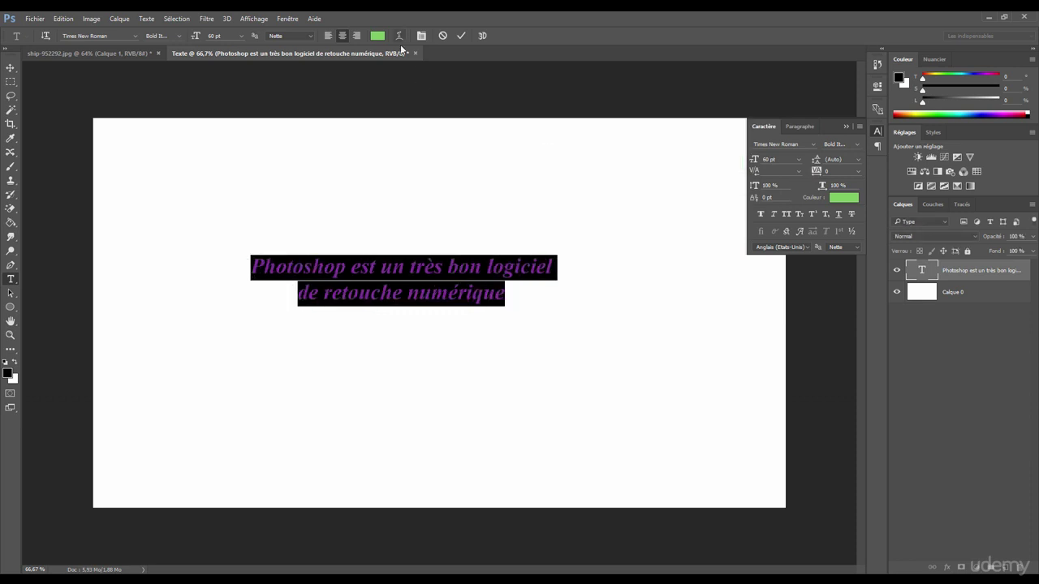
Commit the text edit and move the two-line sentence slightly higher on the canvas.
click(461, 36)
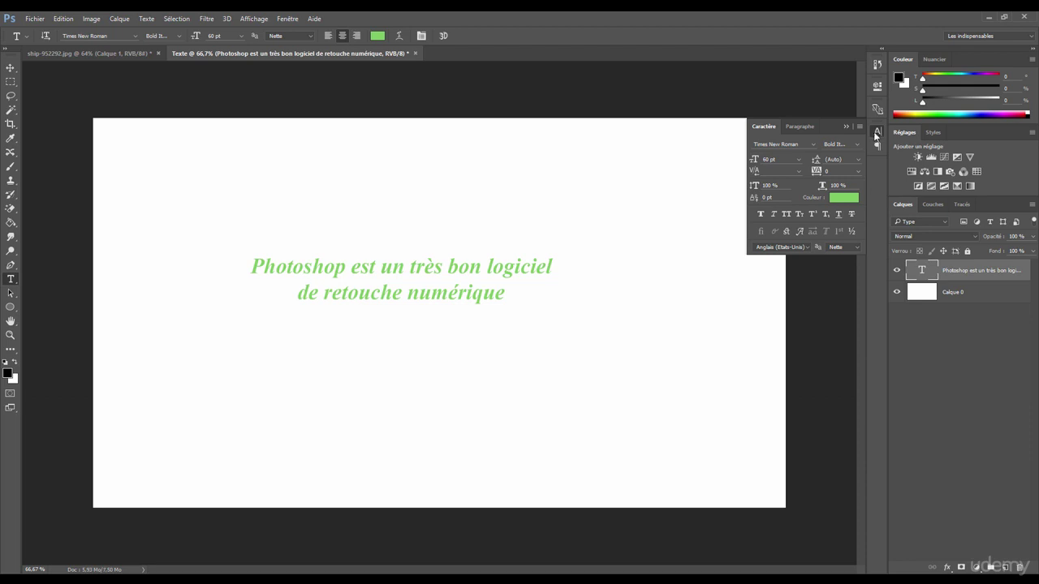
click(876, 135)
click(10, 68)
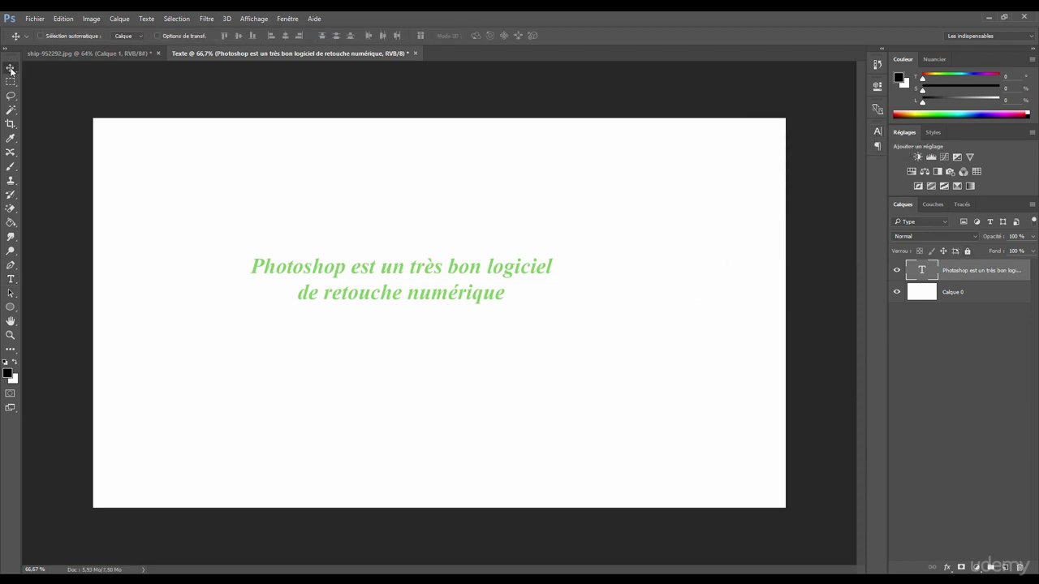
drag(455, 266, 433, 241)
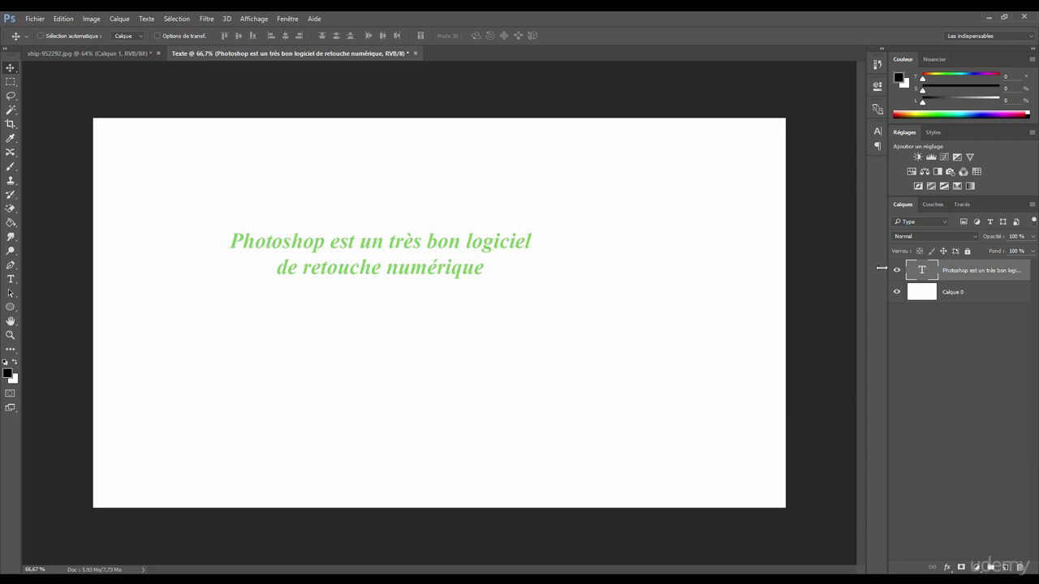
drag(478, 251, 497, 261)
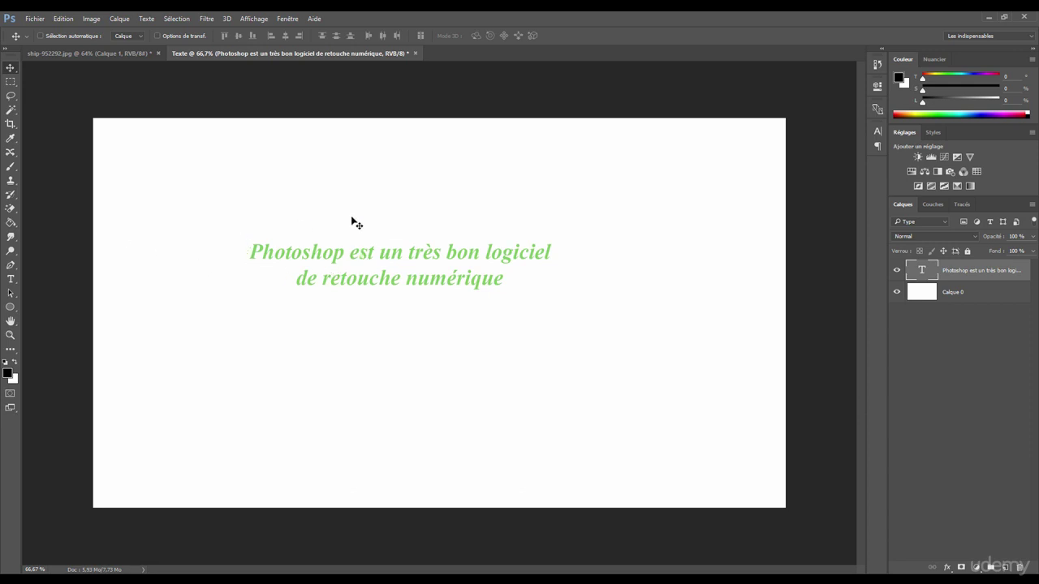
Try to paint above the sentence on the text layer with the Brush tool, declining to rasterize the text.
click(11, 166)
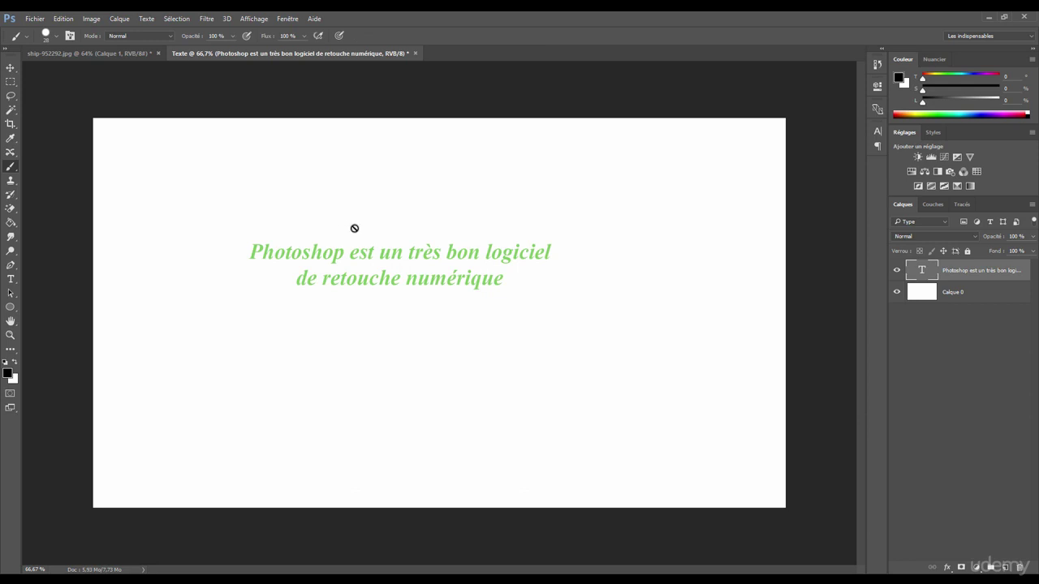
click(356, 222)
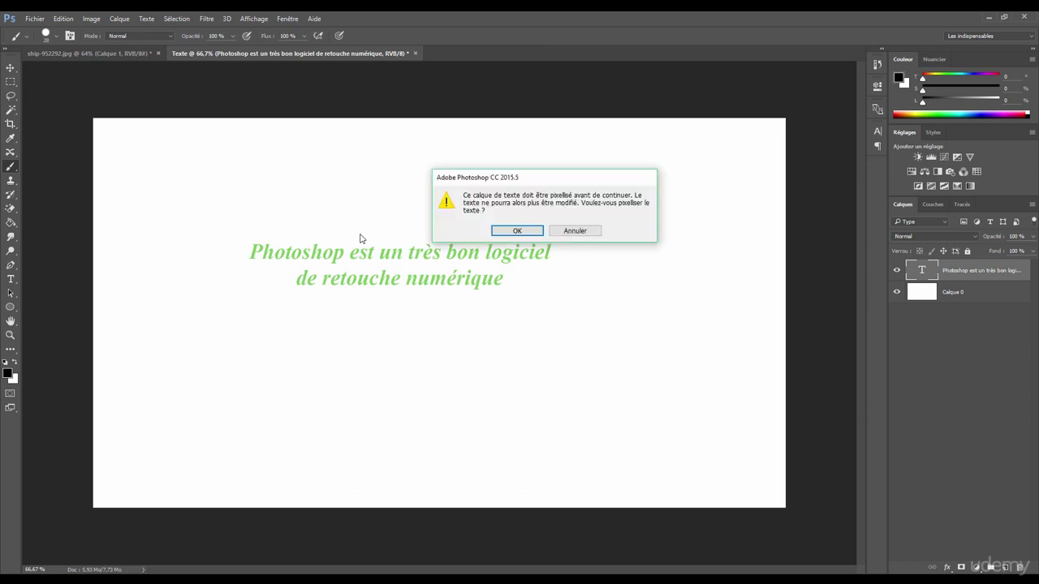
drag(514, 181, 498, 172)
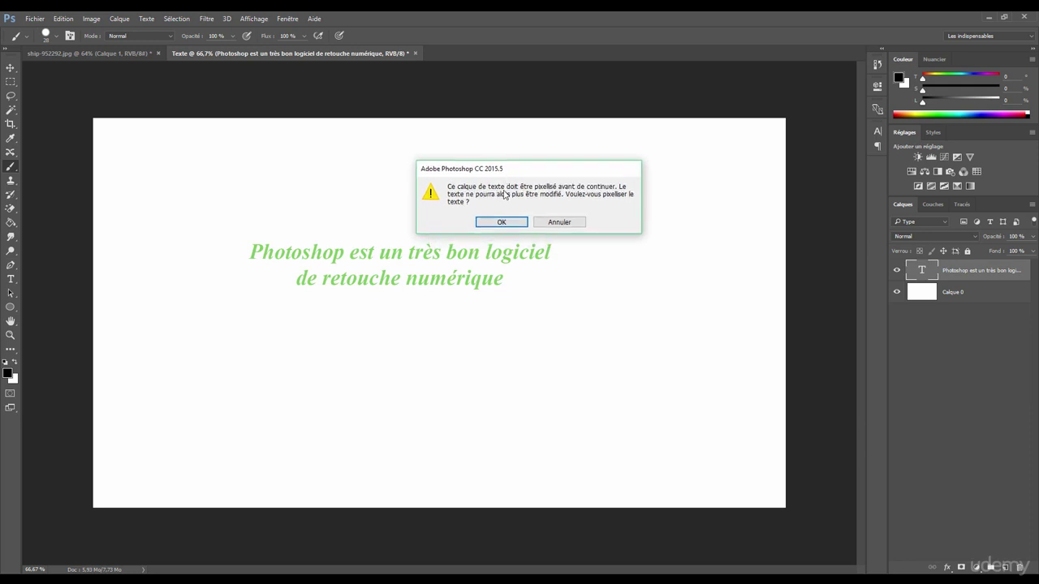
click(569, 222)
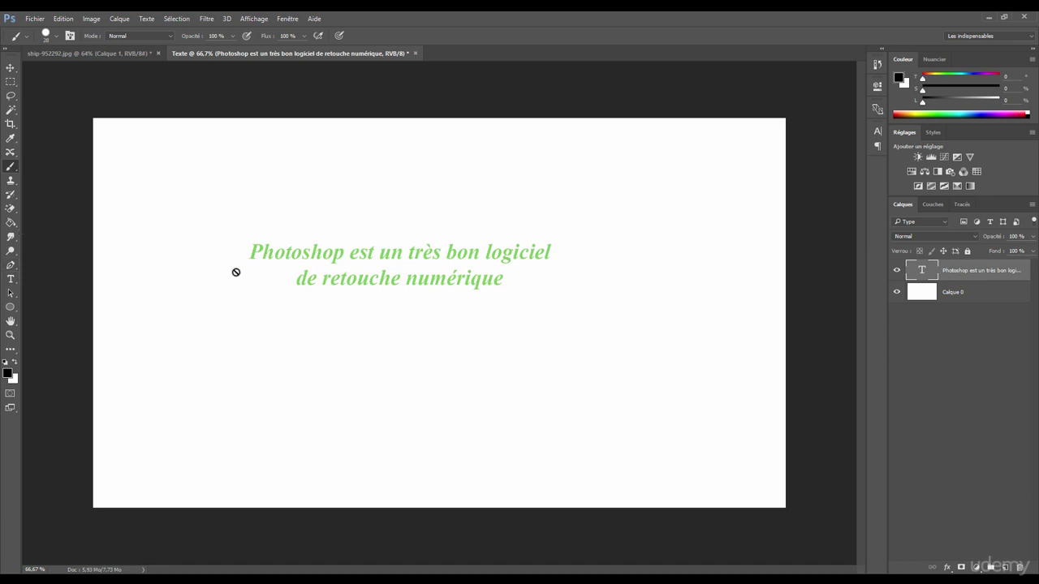
Set the font size of both text lines to 72 pt and commit the text edit.
click(11, 279)
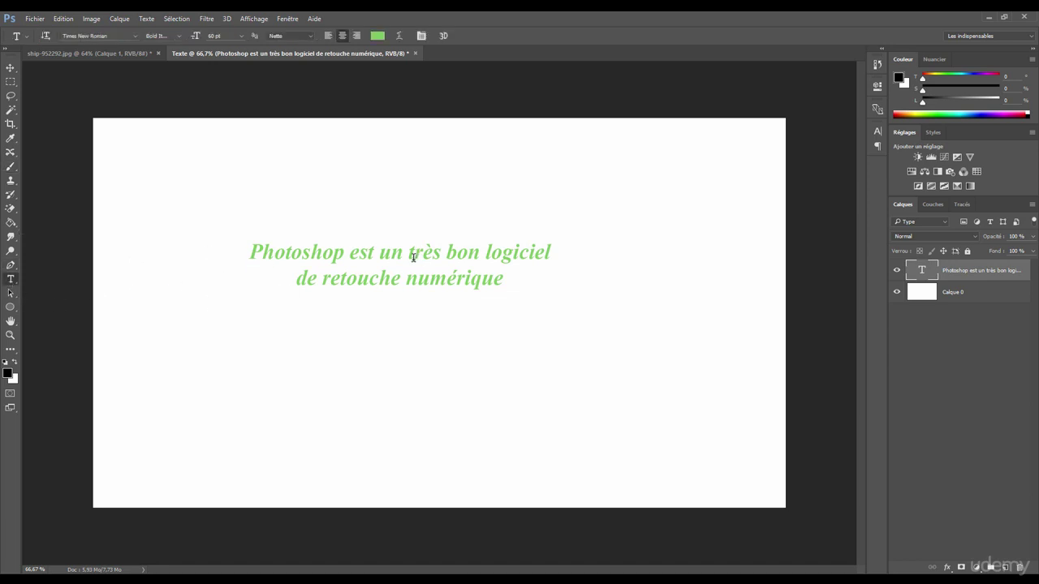
scroll(310, 256, up, 8)
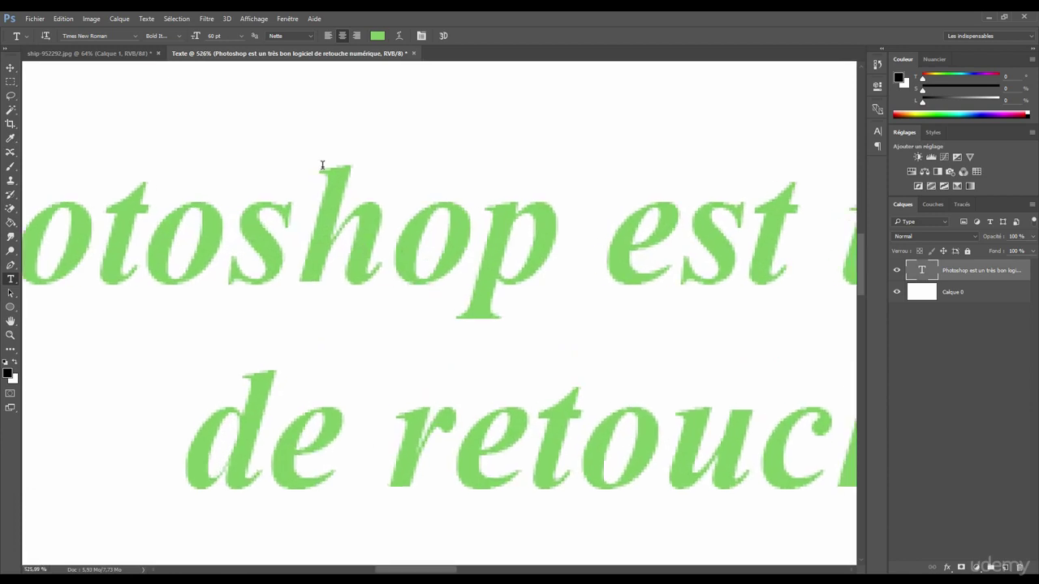
scroll(301, 277, down, 7)
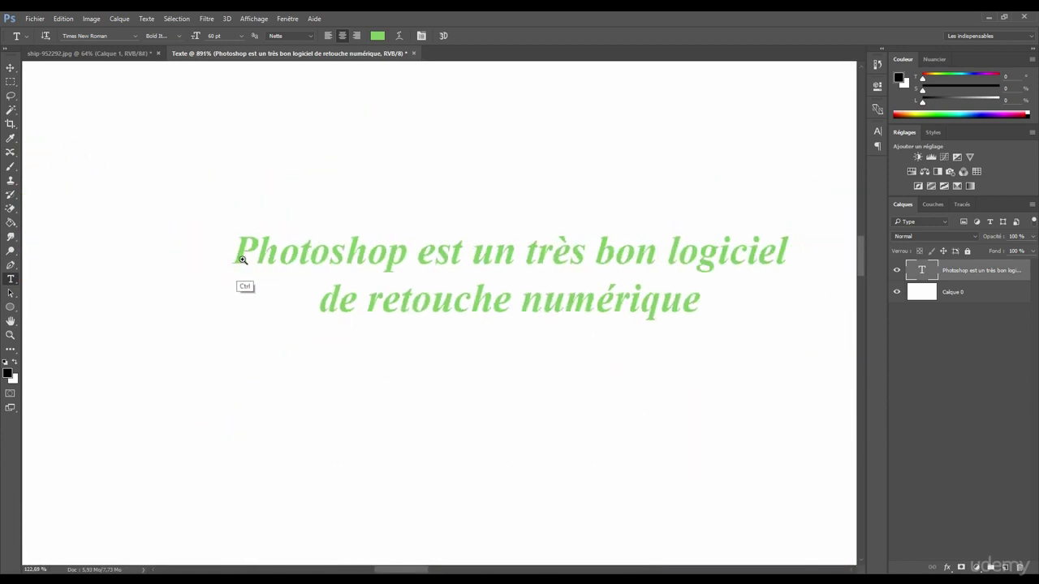
click(409, 255)
key(ctrl+a)
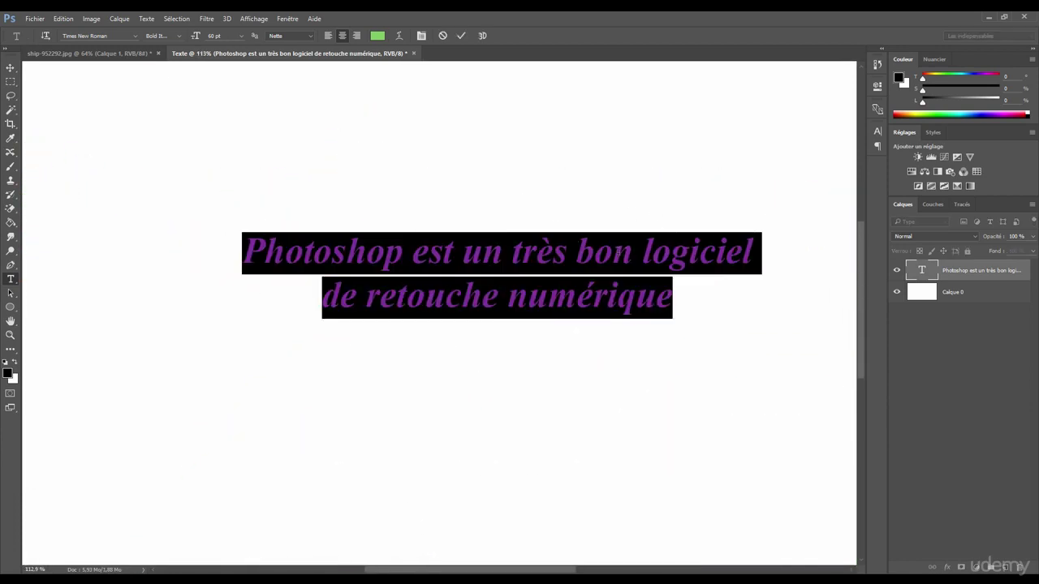
click(240, 35)
click(236, 233)
click(461, 36)
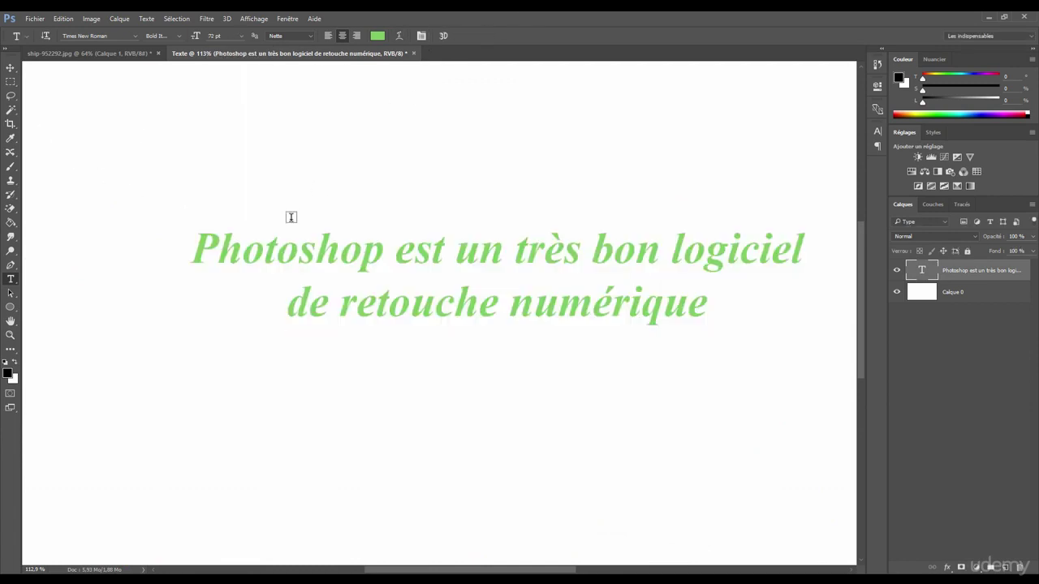
Try to paint over the second text line with the Brush tool, again declining to rasterize the text.
scroll(188, 243, up, 8)
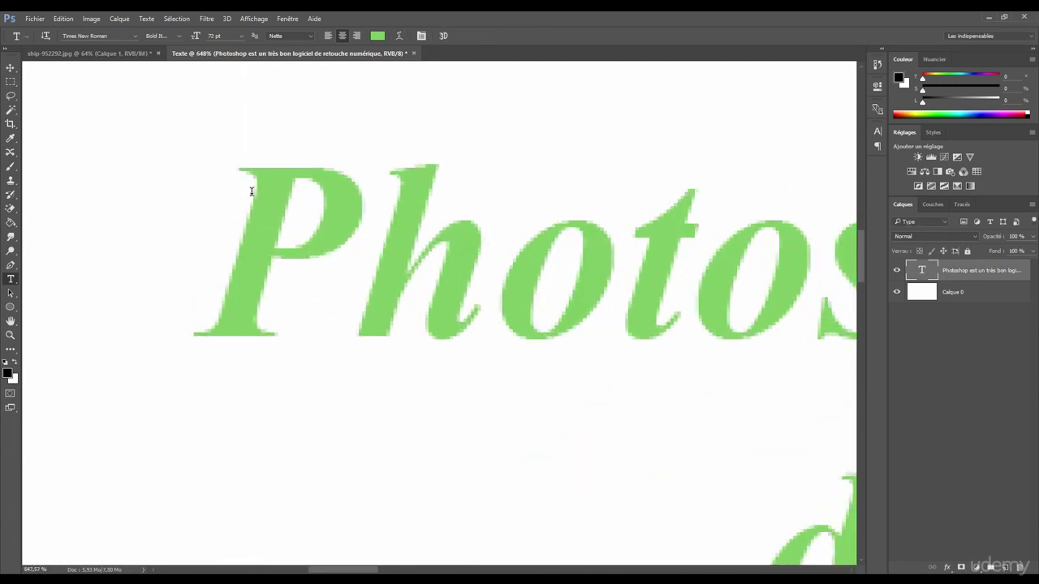
scroll(213, 243, down, 12)
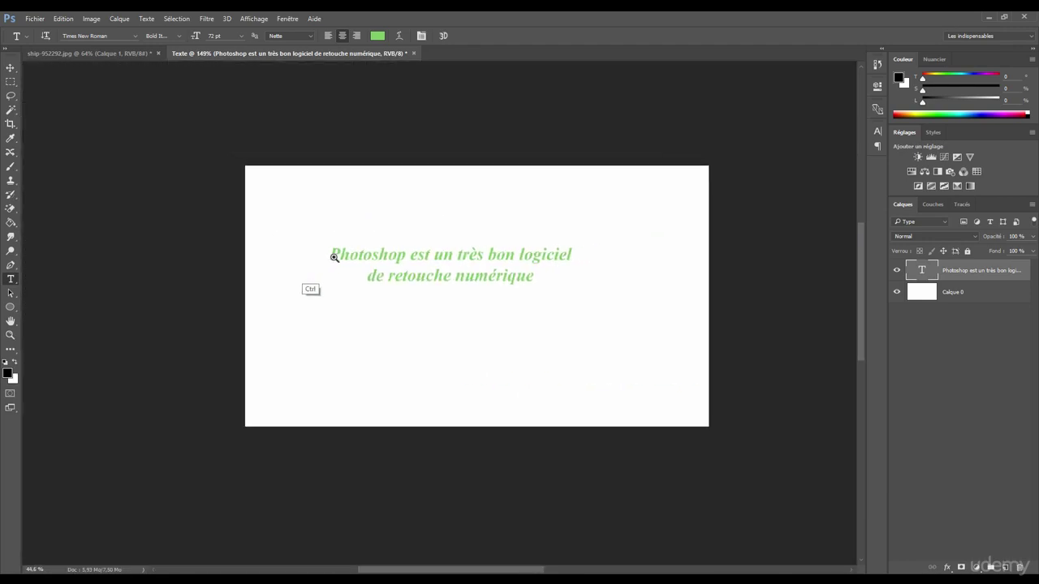
scroll(244, 243, up, 2)
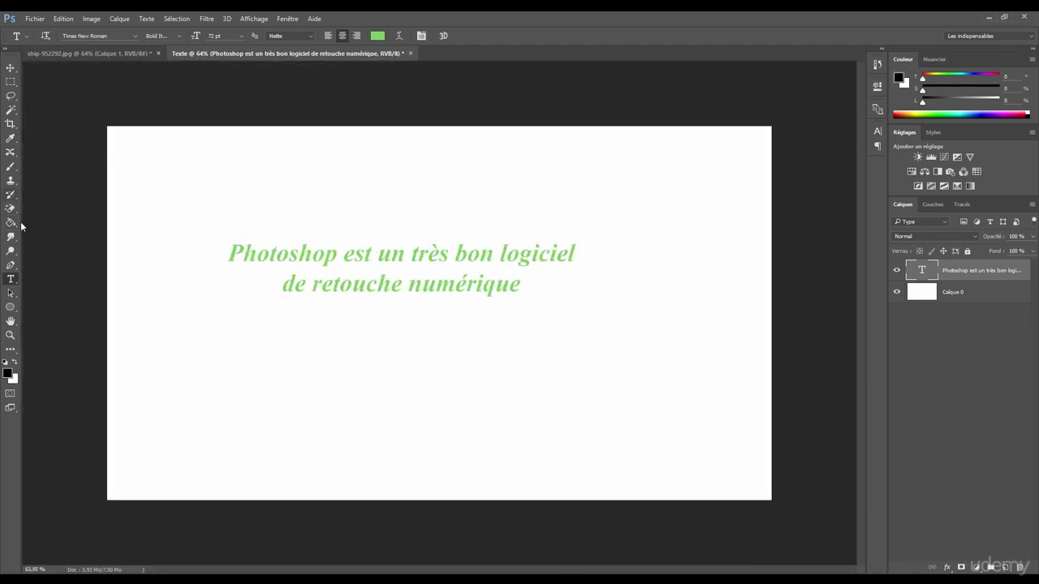
key(b)
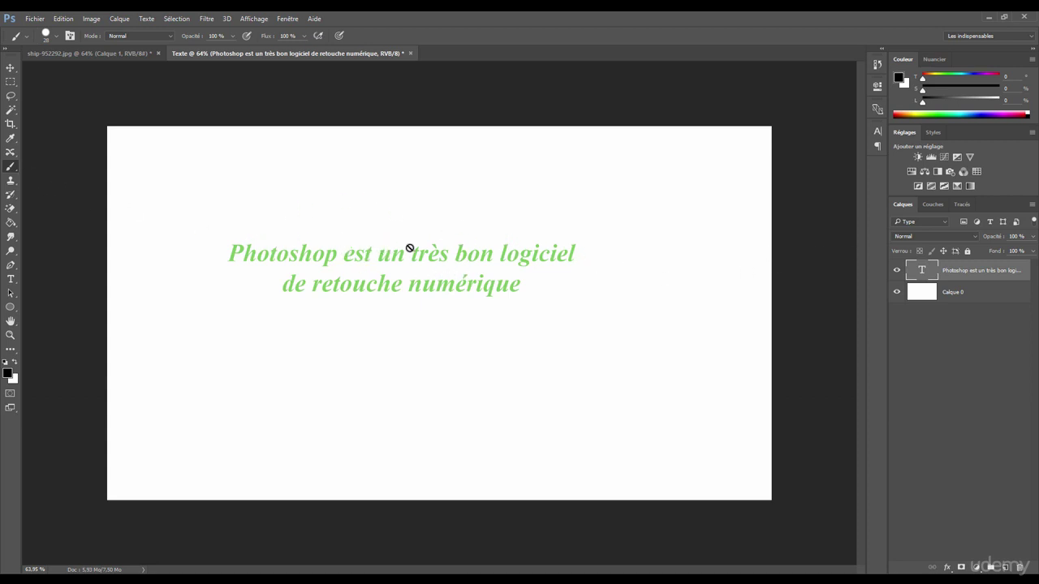
click(357, 281)
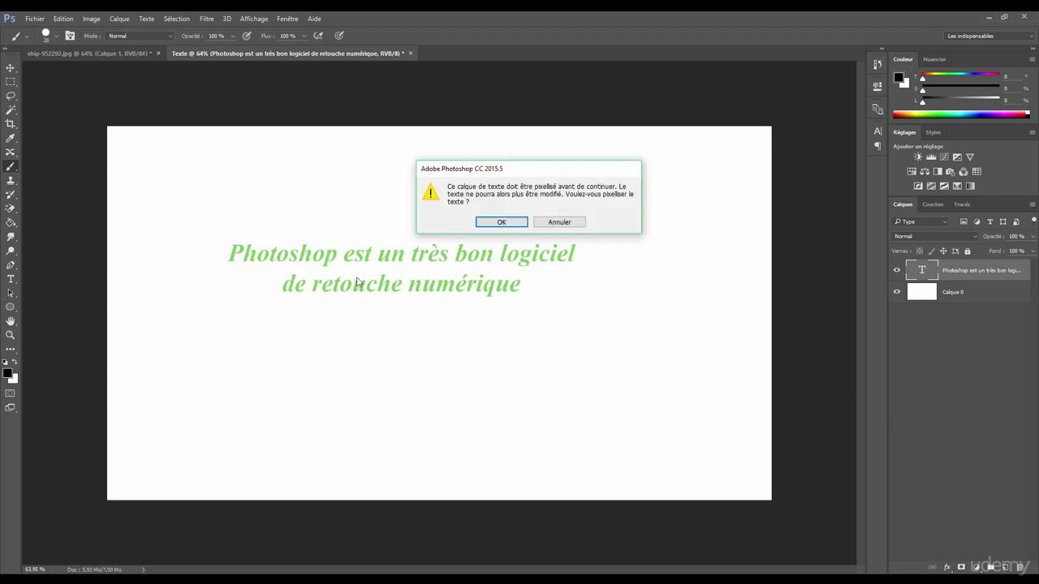
drag(508, 172, 496, 176)
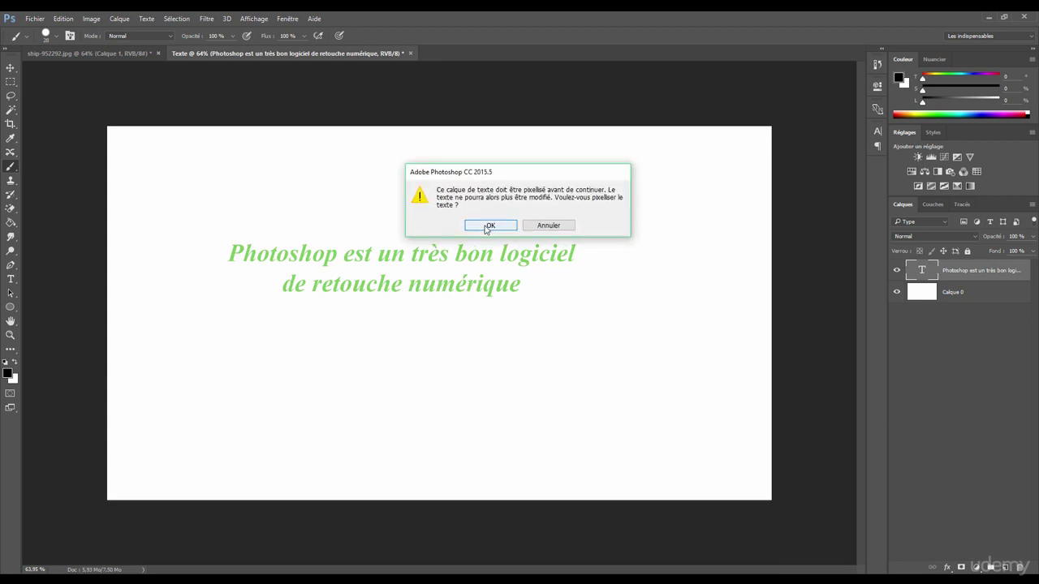
click(544, 226)
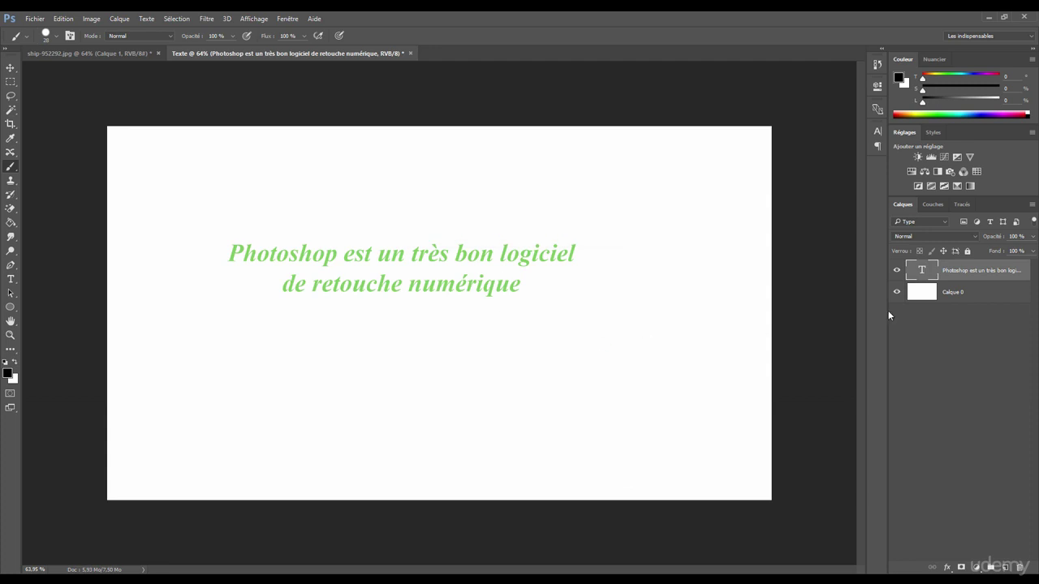
Rasterize the sentence's text layer.
right_click(965, 268)
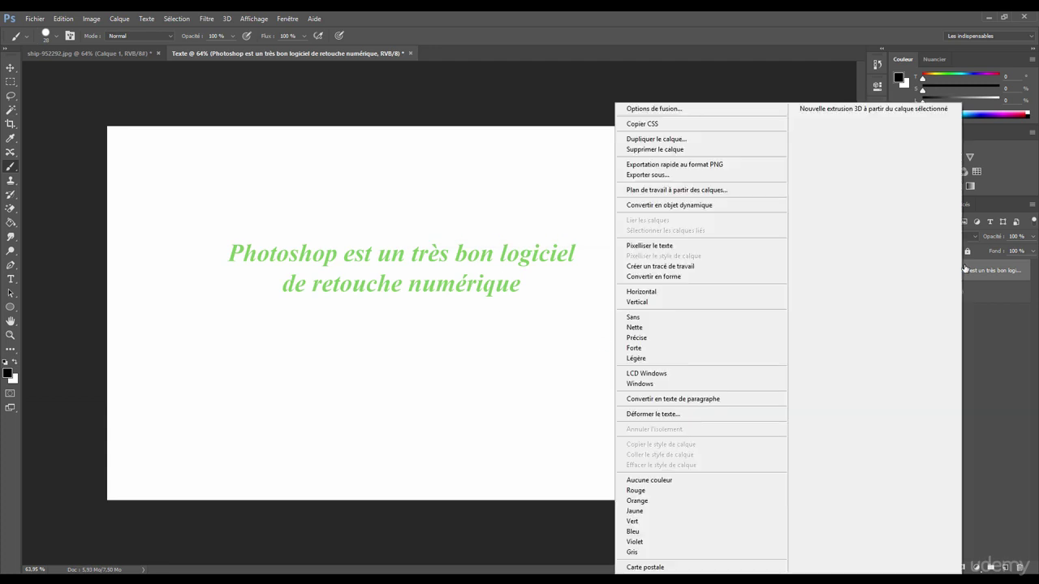
click(651, 246)
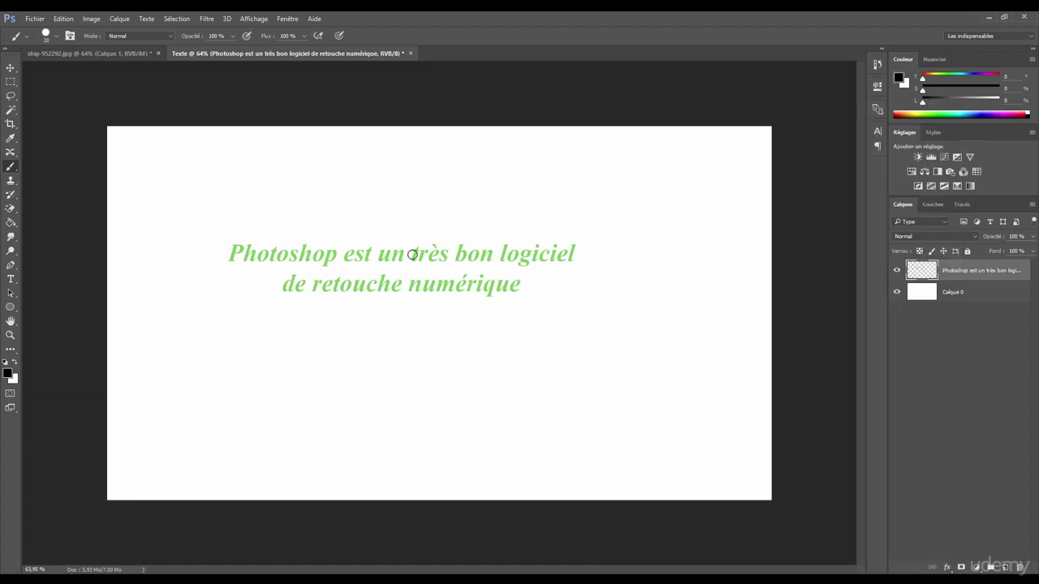
Enlarge the rasterized sentence with Free Transform to nearly the canvas width and move it away from the canvas's left edge.
key(ctrl+space)
drag(394, 285, 351, 270)
key(ctrl+t)
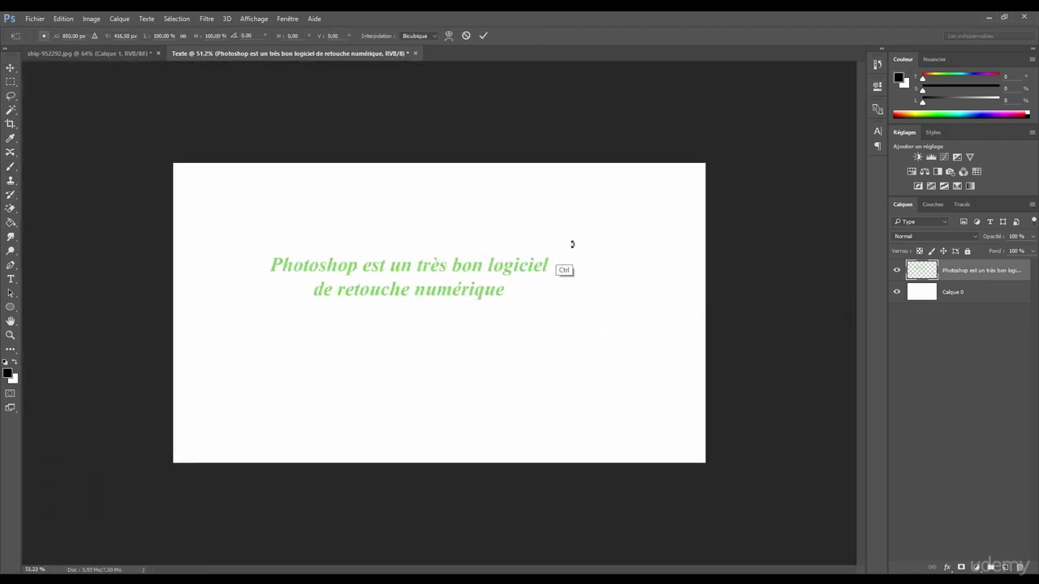
drag(552, 260, 681, 190)
key(Return)
key(ctrl+space)
key(ctrl+t)
key(Return)
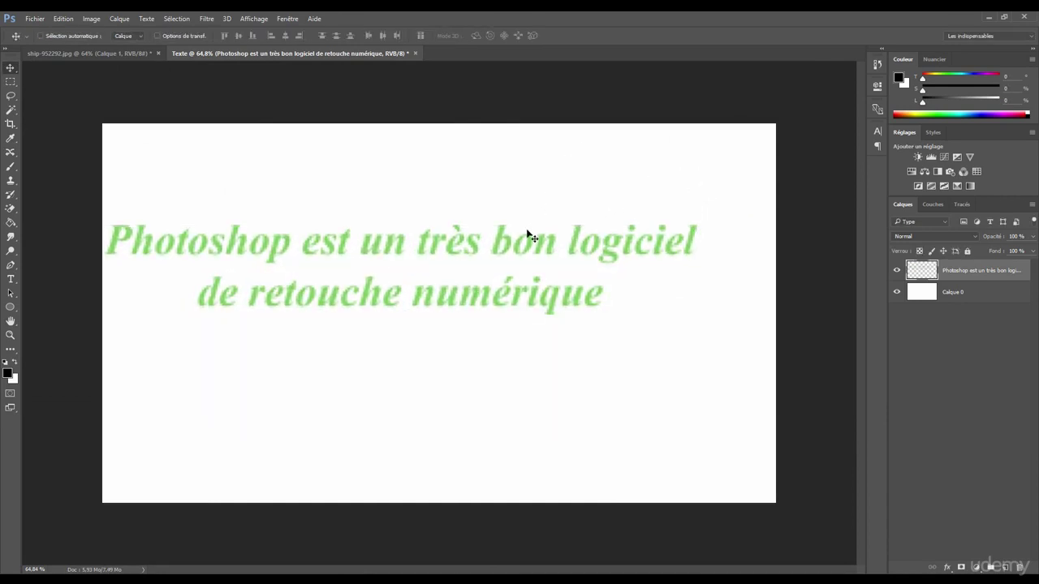
drag(298, 232, 228, 255)
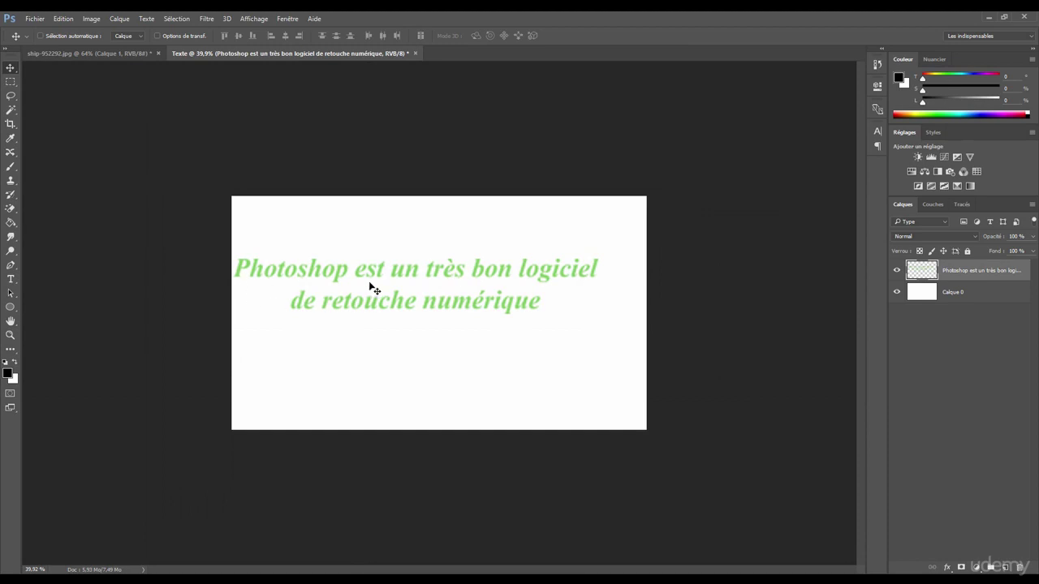
drag(371, 274, 403, 288)
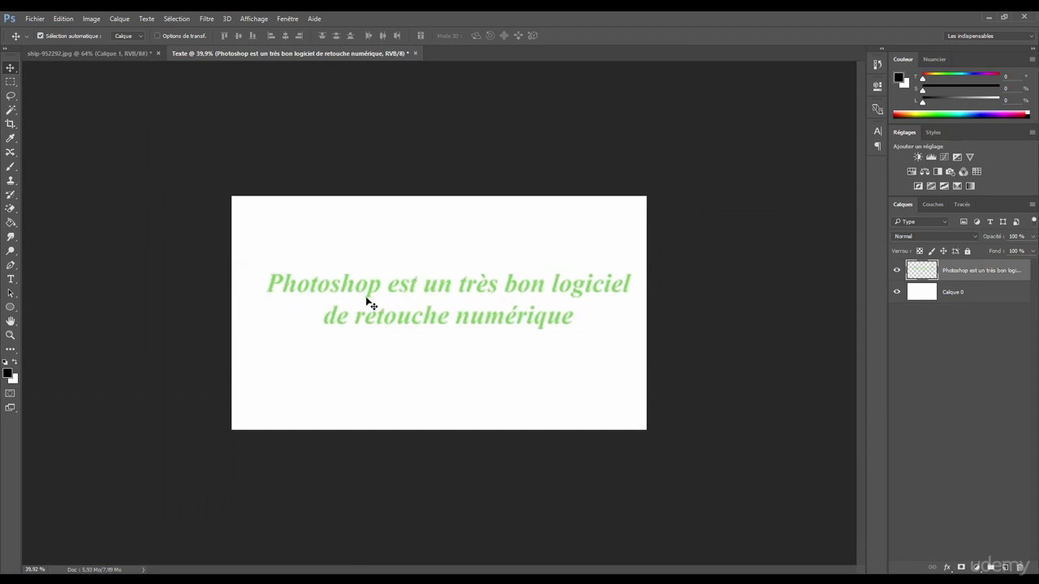
Try to edit text with the Horizontal Type tool above the rasterized sentence and cancel the new empty text layer.
click(11, 278)
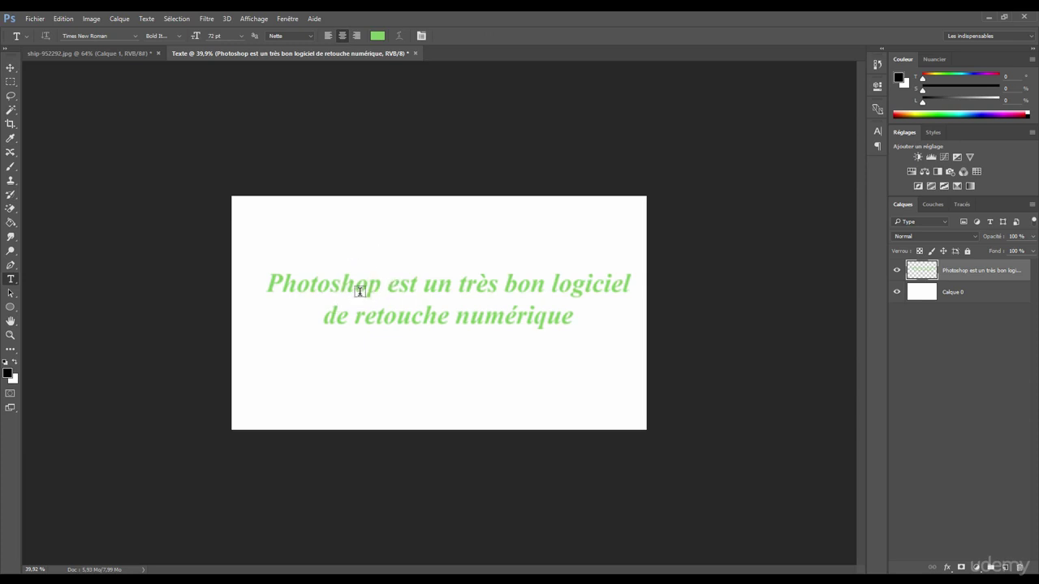
click(302, 244)
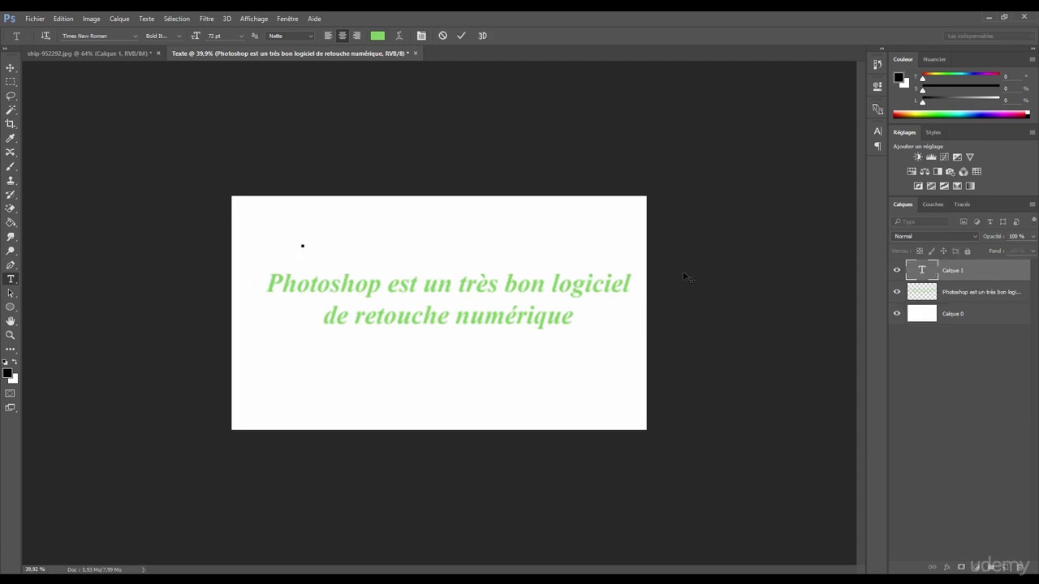
key(Escape)
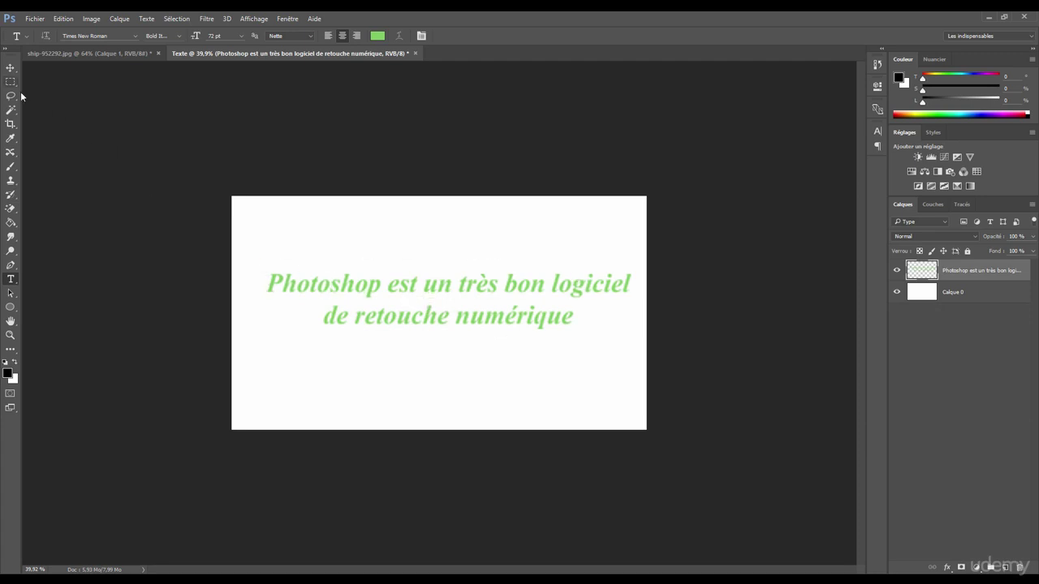
Move the rasterized sentence to the centre of the canvas and switch to the Brush tool.
key(v)
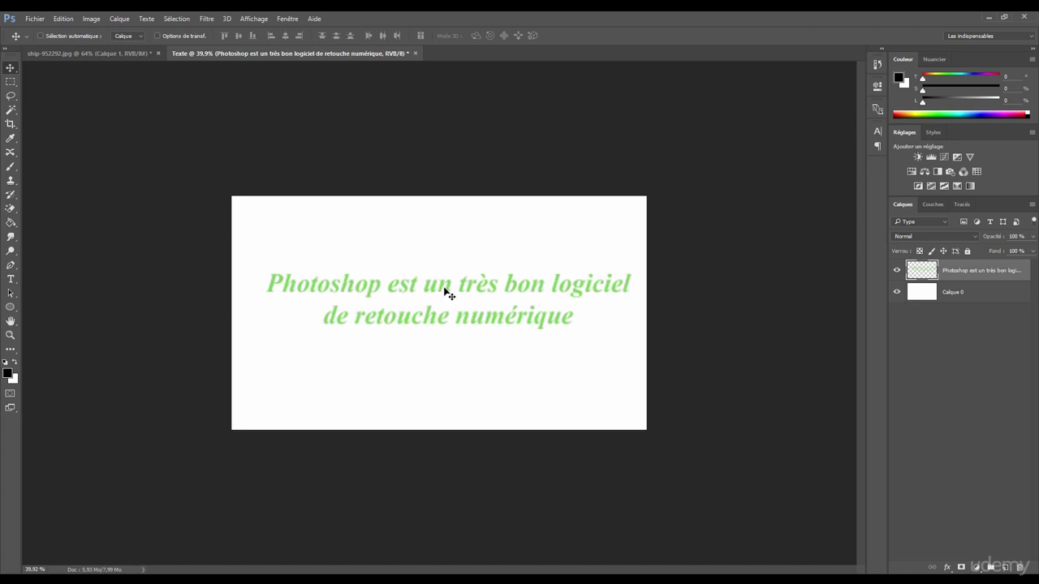
drag(445, 289, 432, 301)
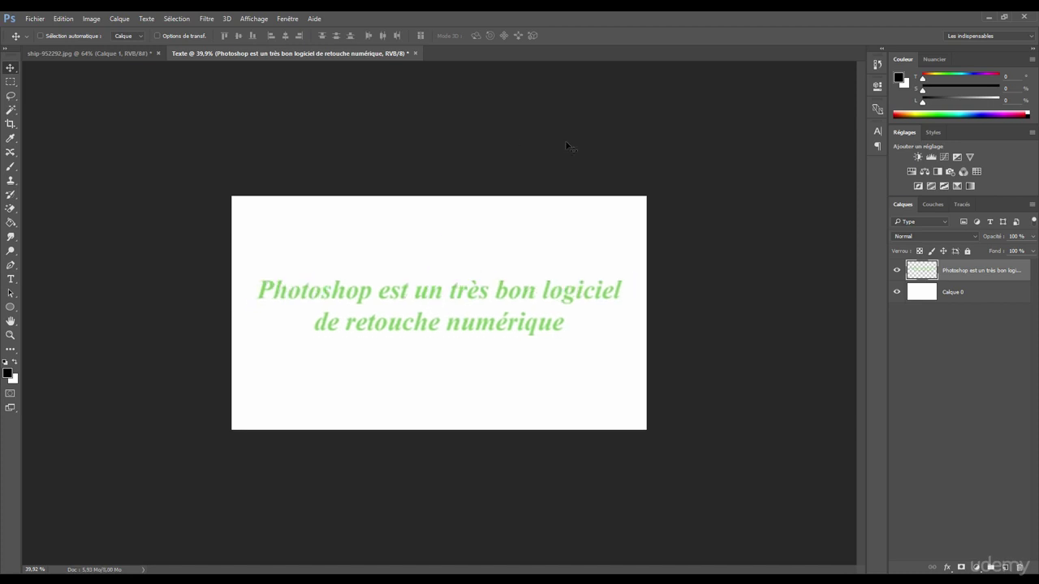
click(11, 167)
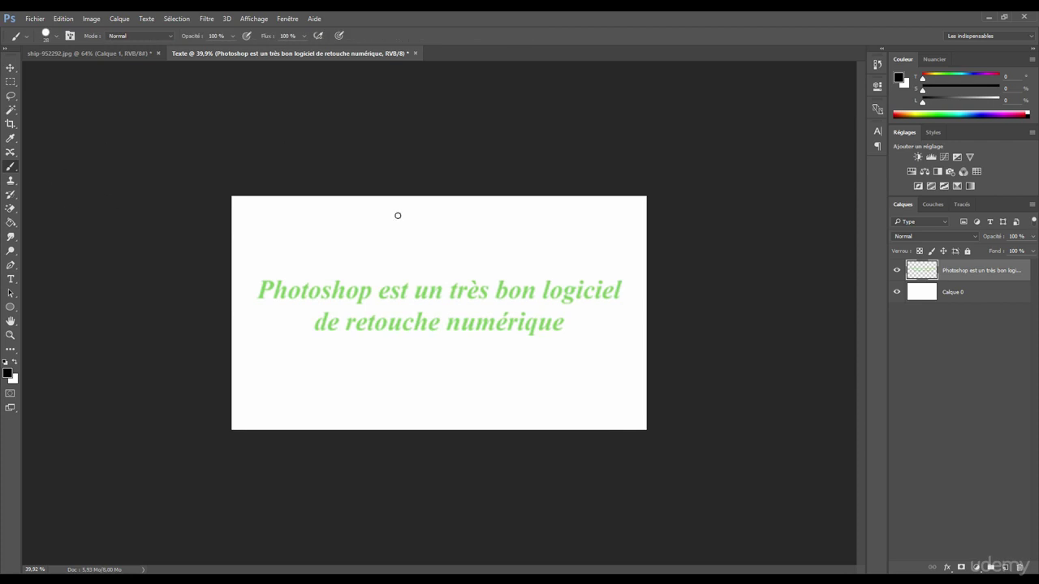